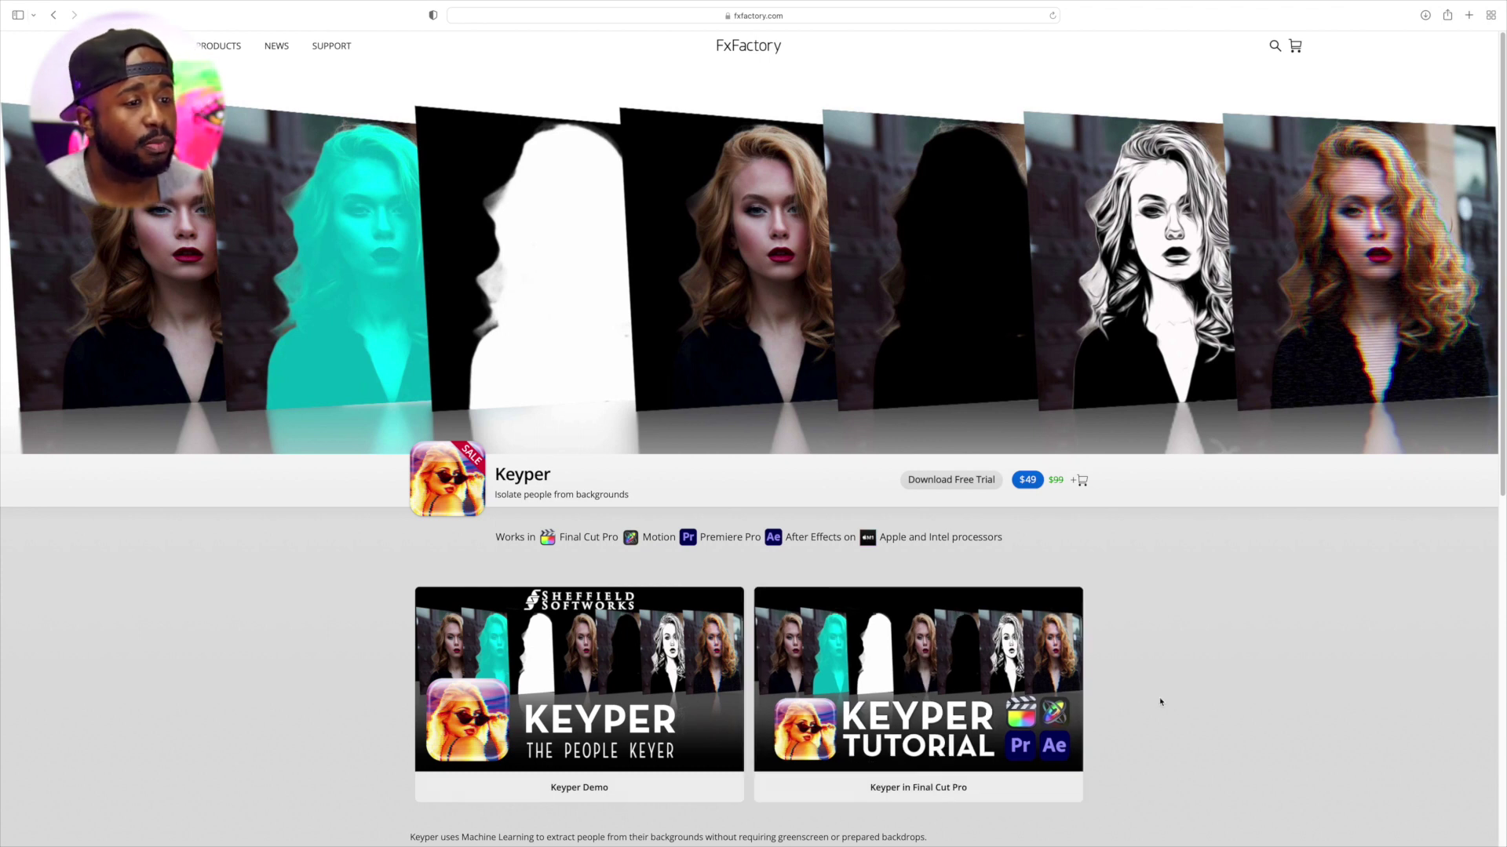
pyautogui.scroll(-1, 1216, 639)
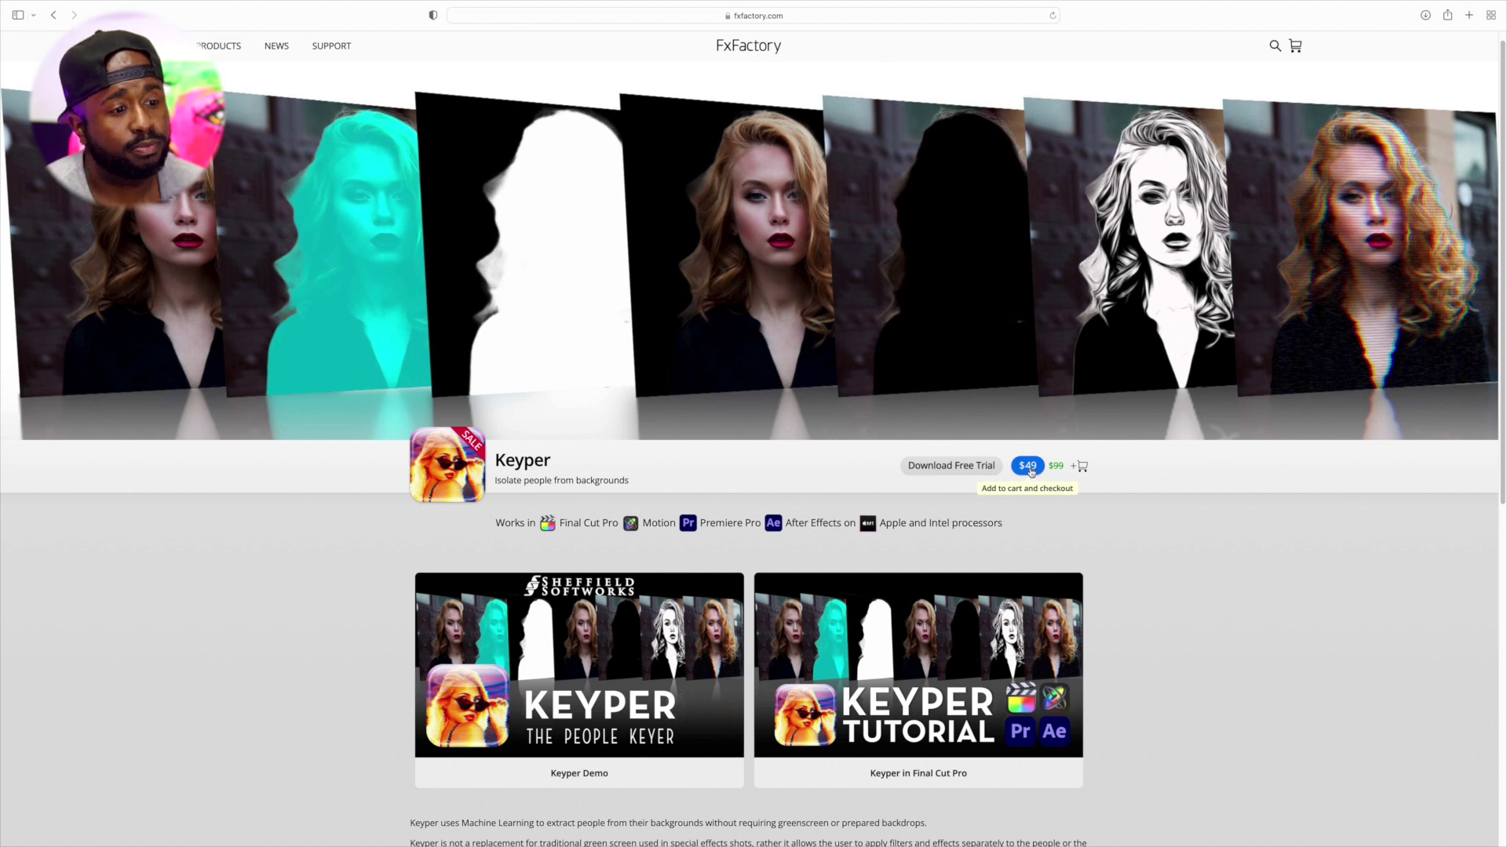
pyautogui.scroll(-3, 1047, 486)
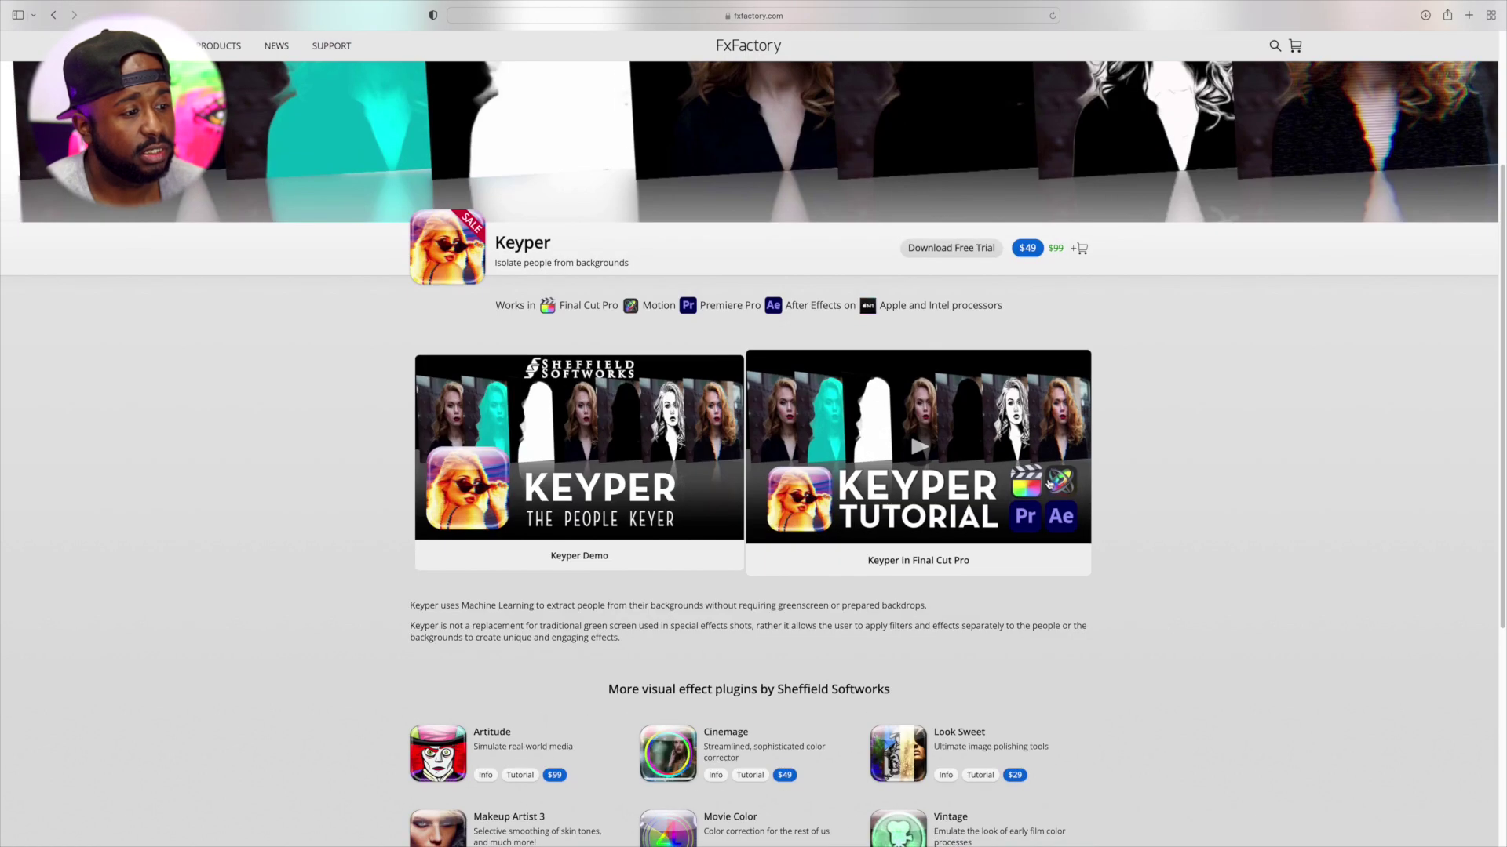
pyautogui.scroll(3, 1046, 477)
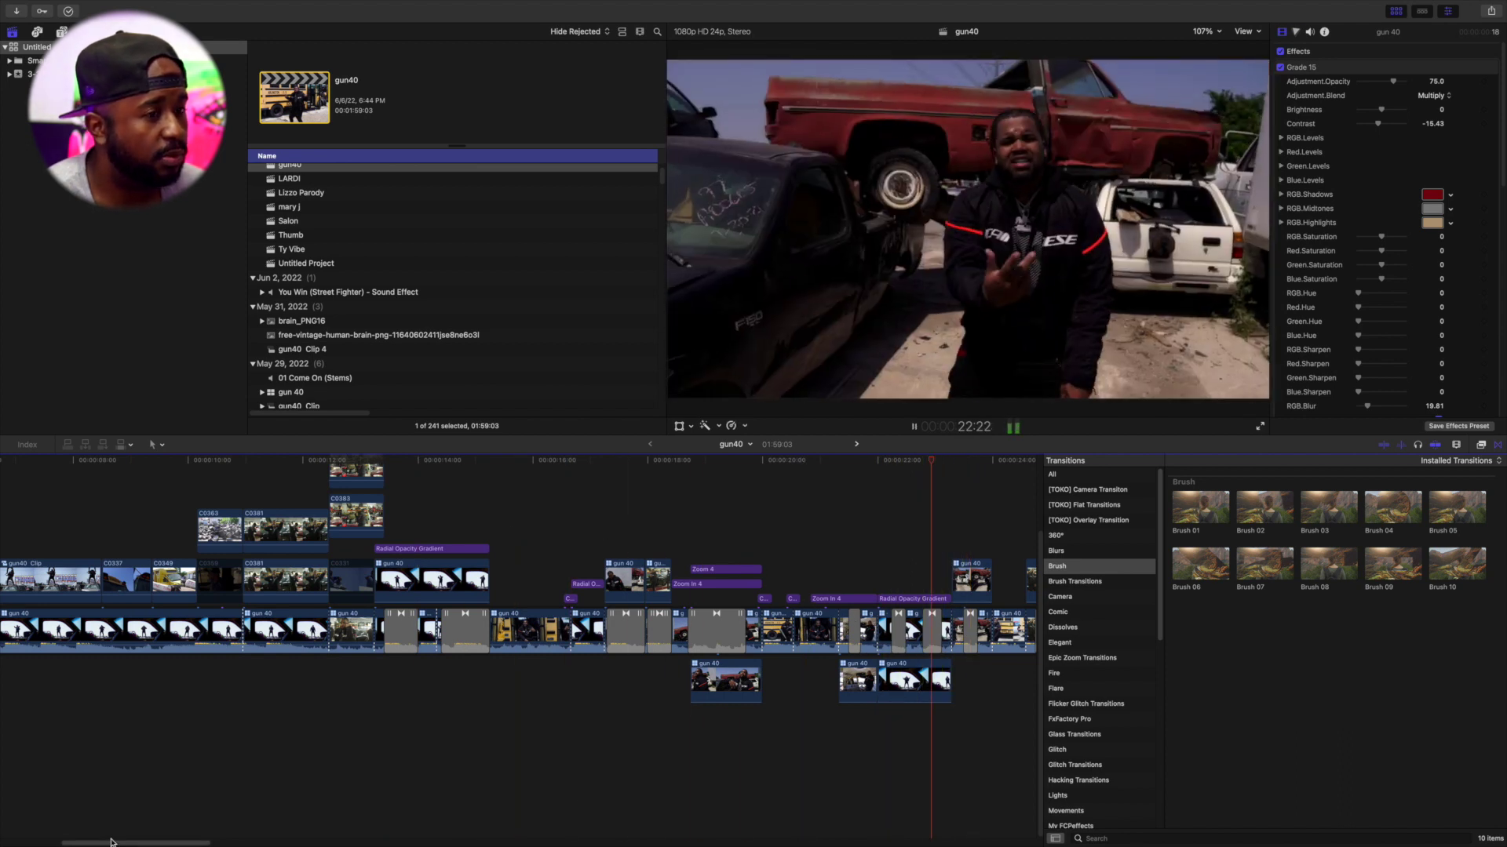
# - Delete the grey clip at the start of the FCPX Rotoscope project
pyautogui.click(102, 697)
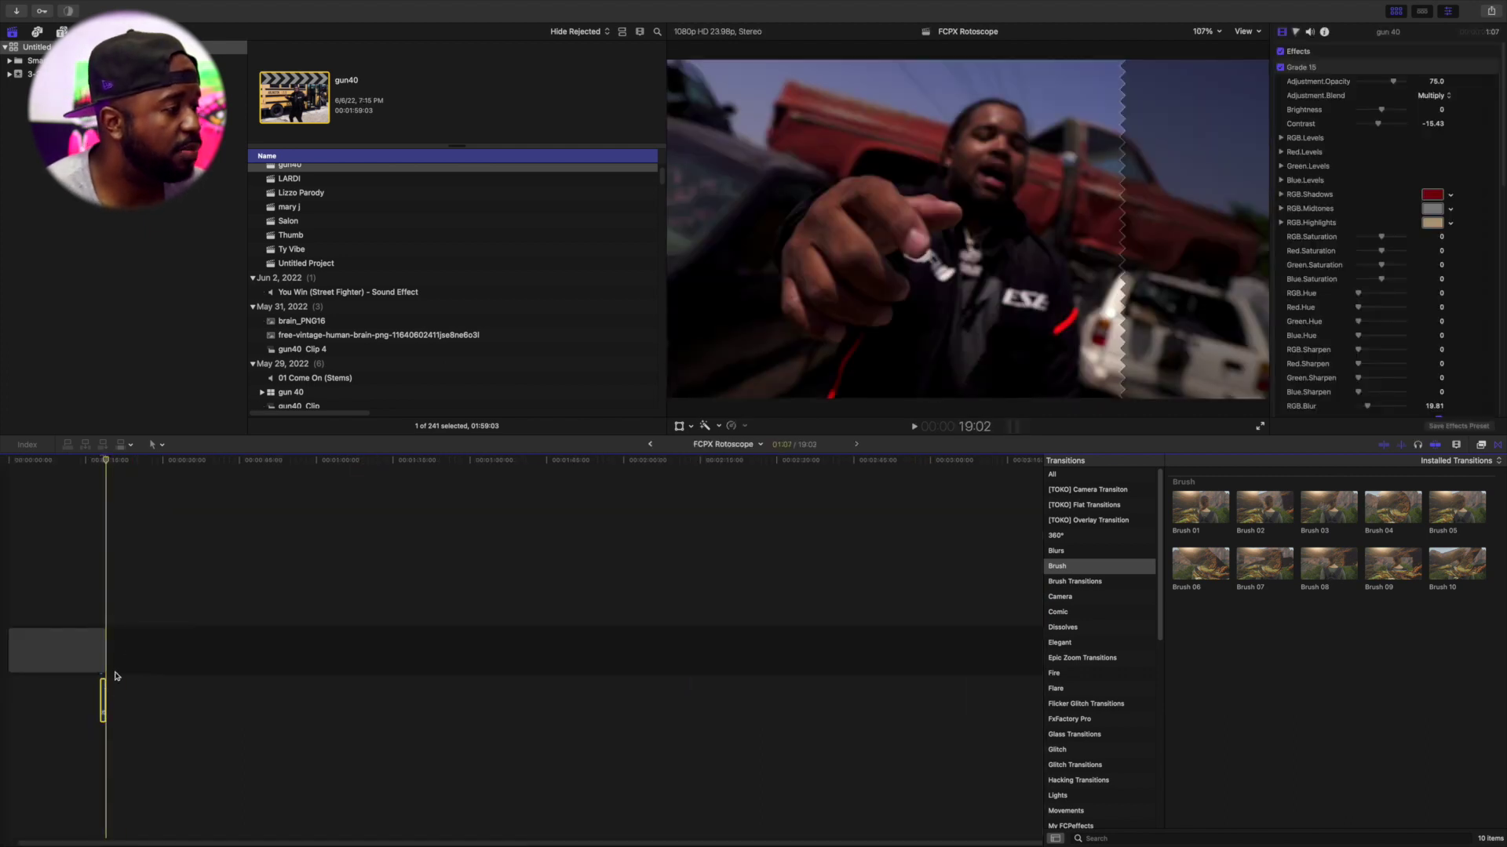
pyautogui.click(63, 642)
pyautogui.press('Delete')
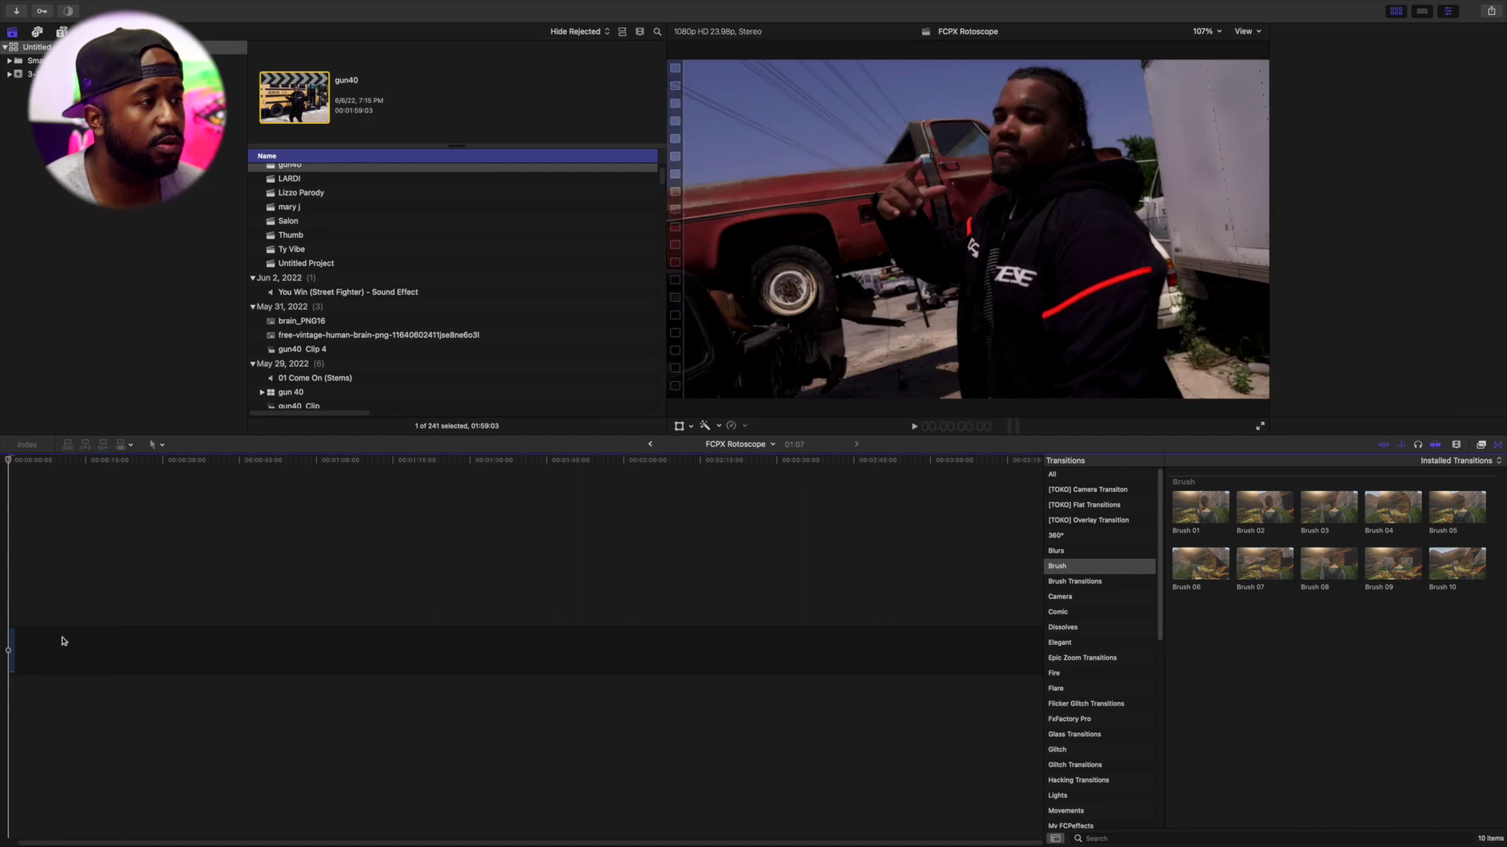
# - Play the remaining rapper footage, then replay it from the beginning
pyautogui.press('space')
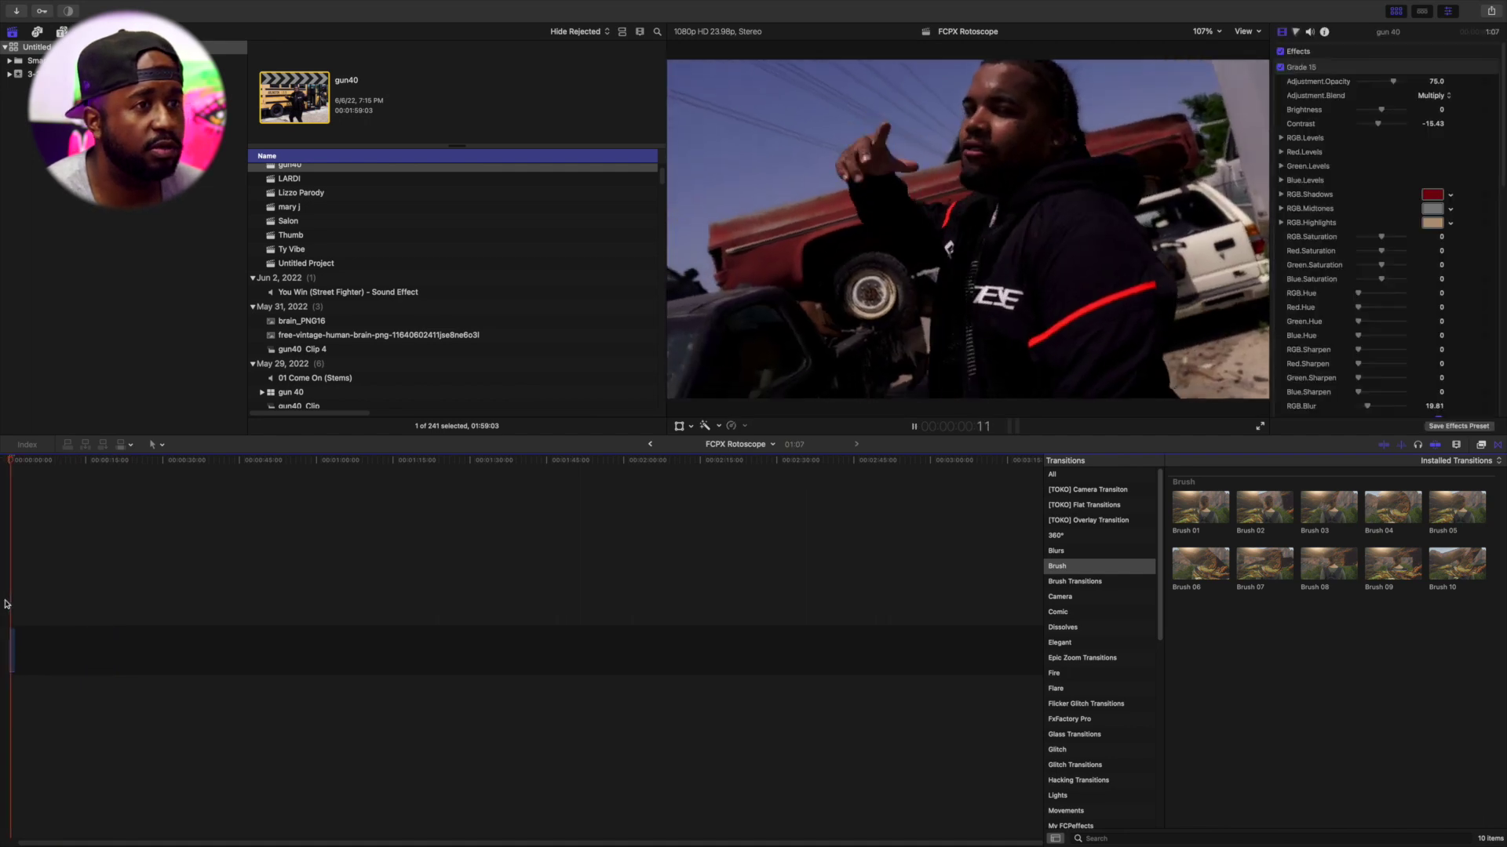
pyautogui.press('Home')
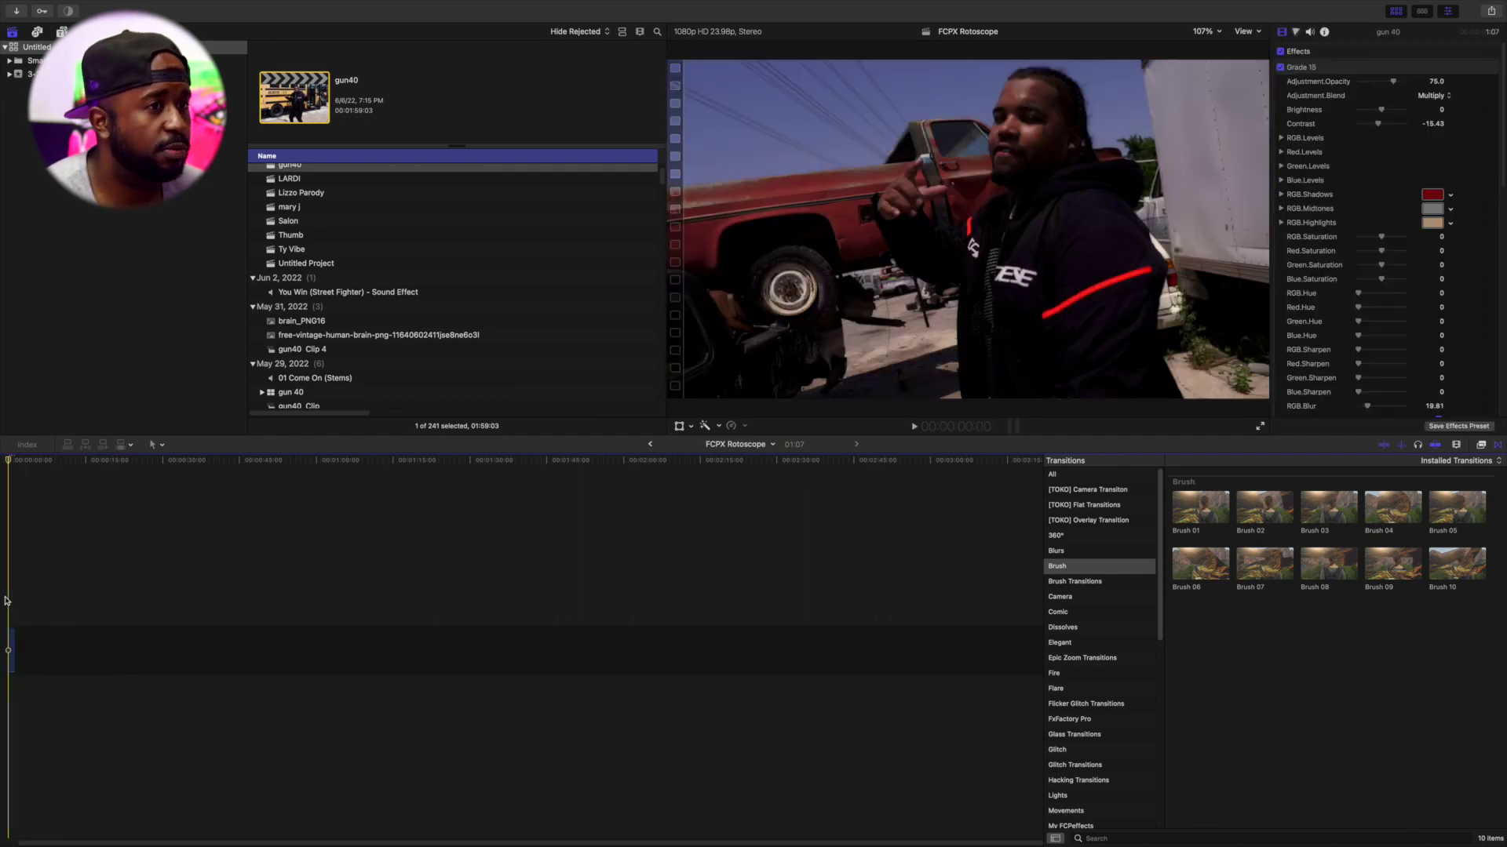
pyautogui.press('space')
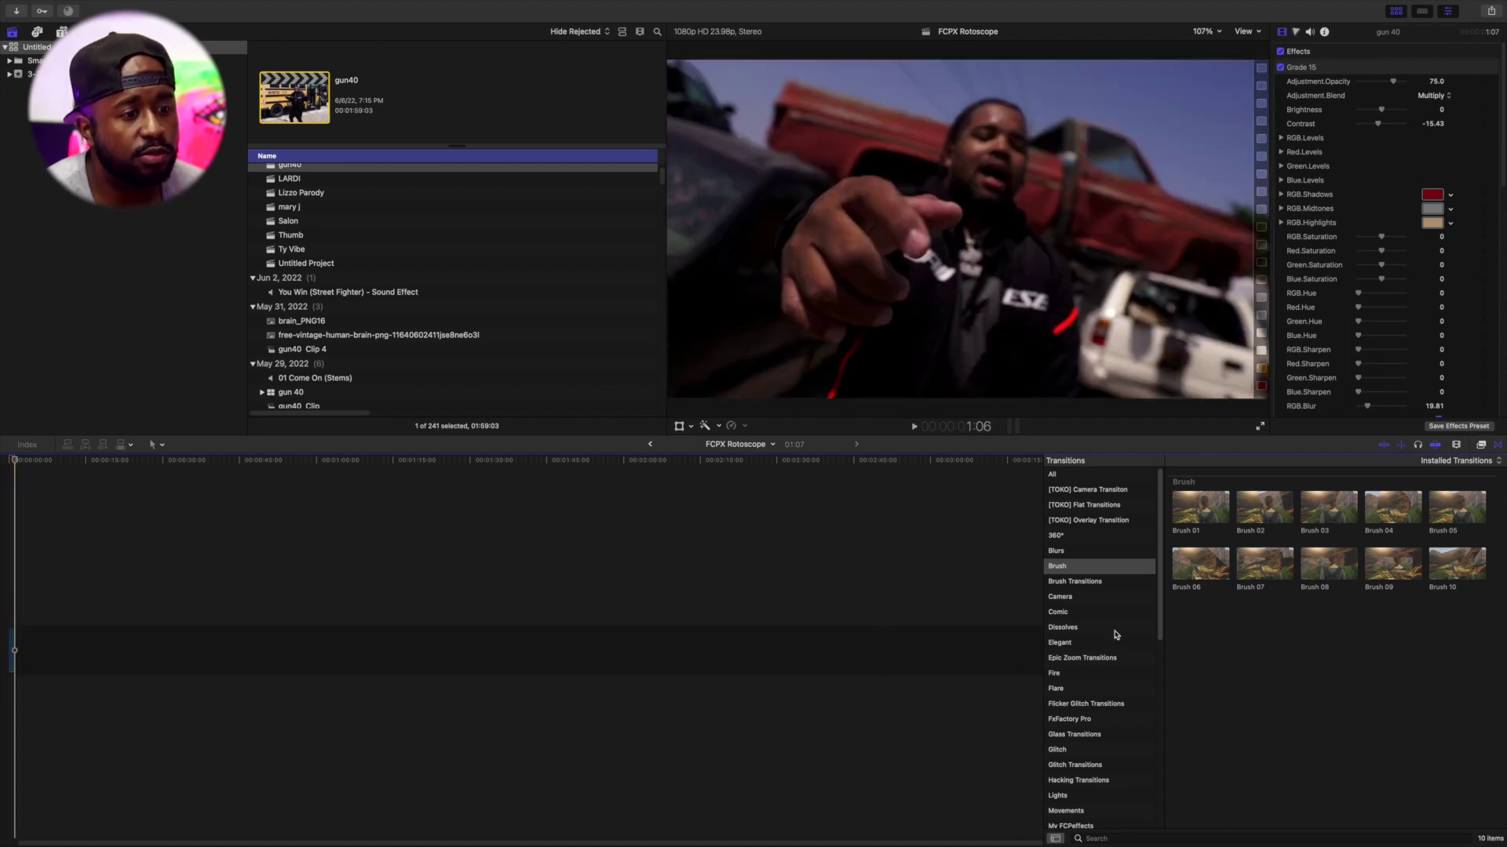
pyautogui.scroll(-2, 1099, 632)
pyautogui.scroll(-4, 1101, 638)
pyautogui.scroll(-2, 1101, 638)
pyautogui.scroll(-3, 1126, 653)
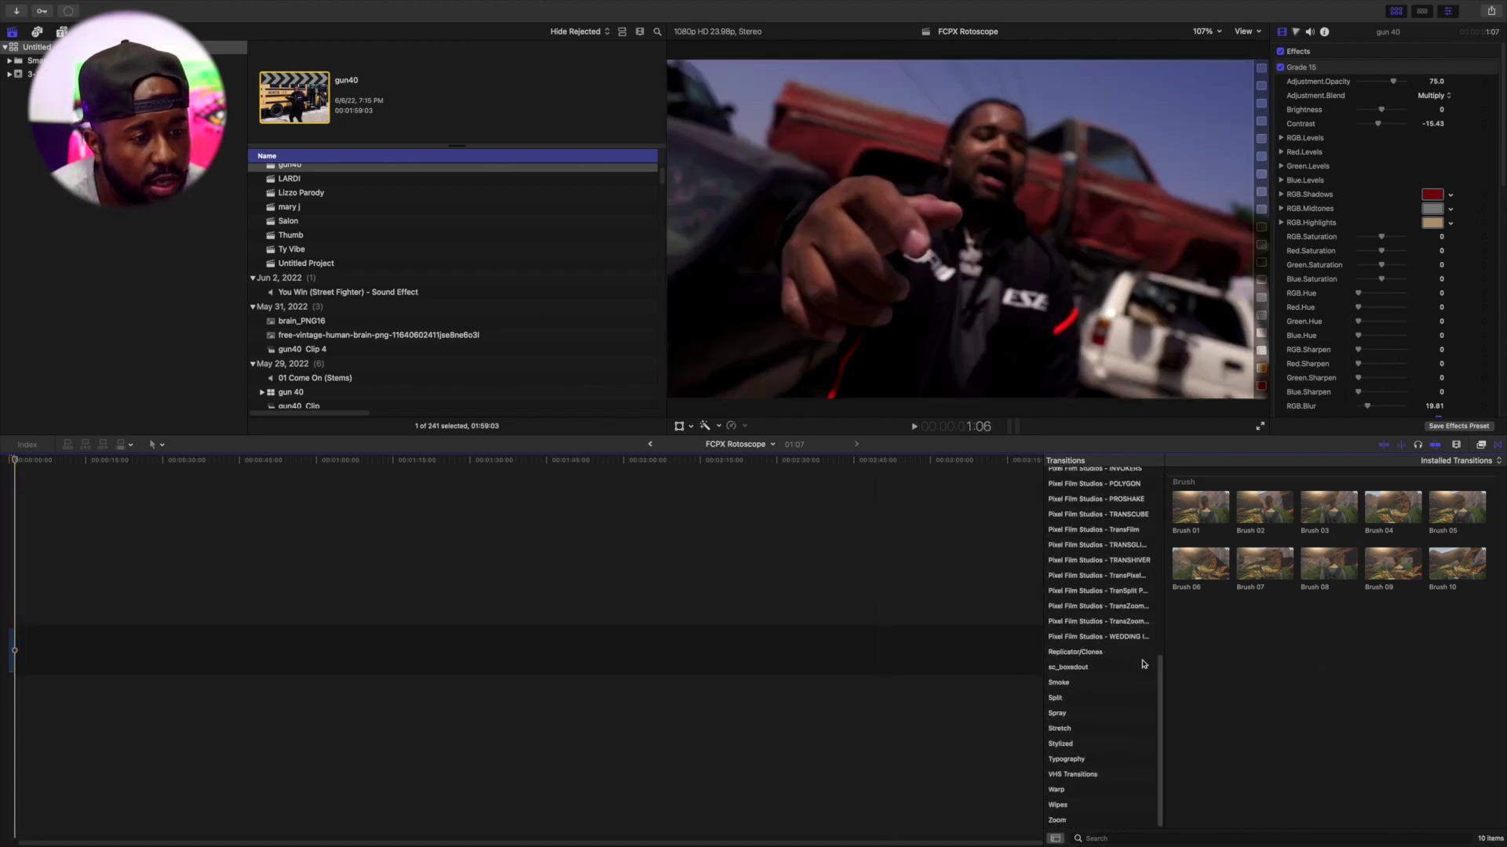
pyautogui.moveTo(1433, 406)
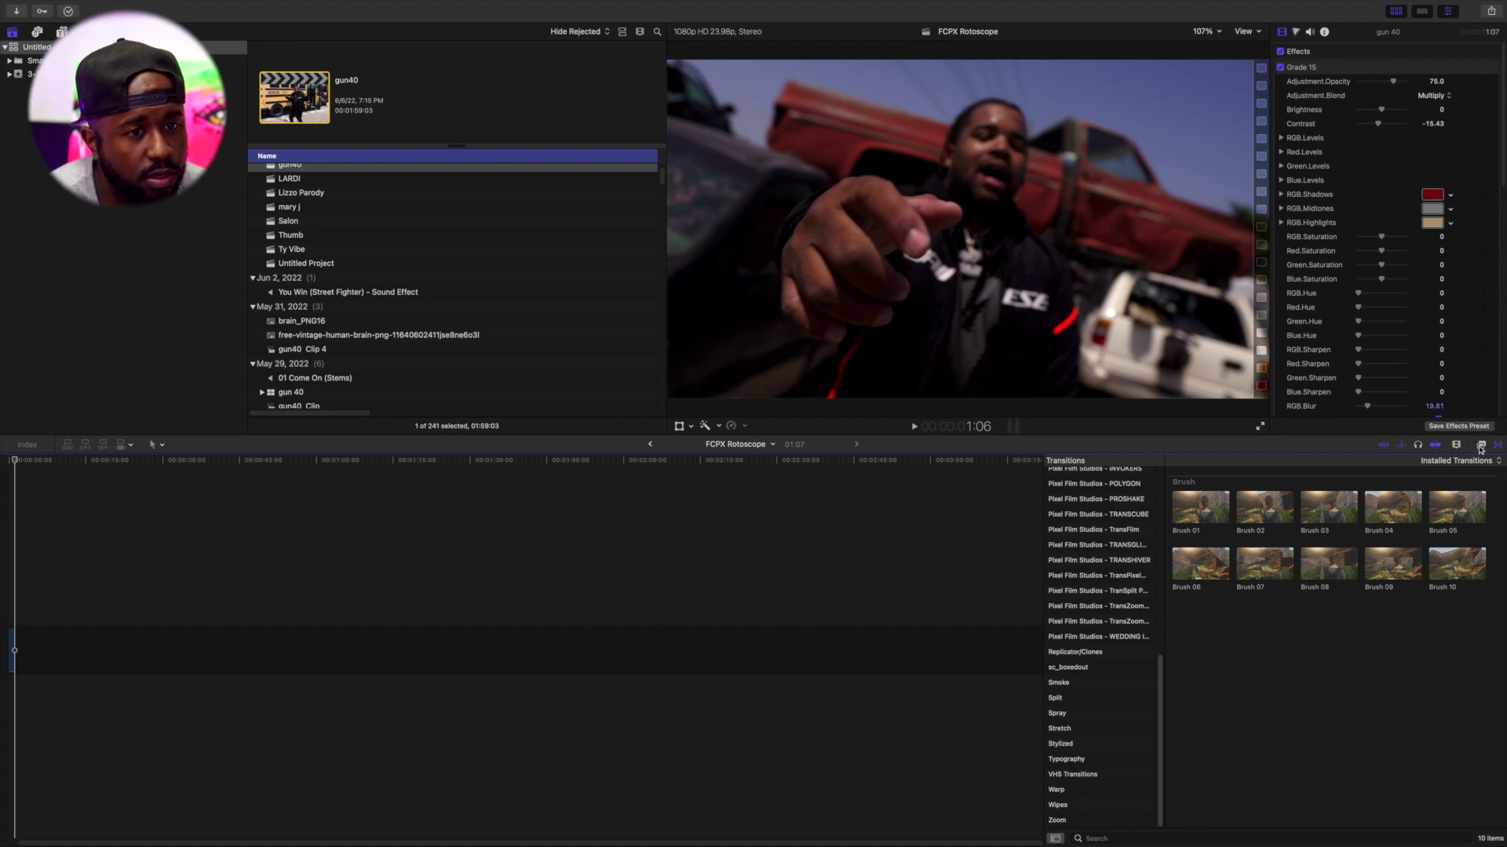
# - Switch to the effects browser and show the Sheffield Softworks category
pyautogui.click(1479, 446)
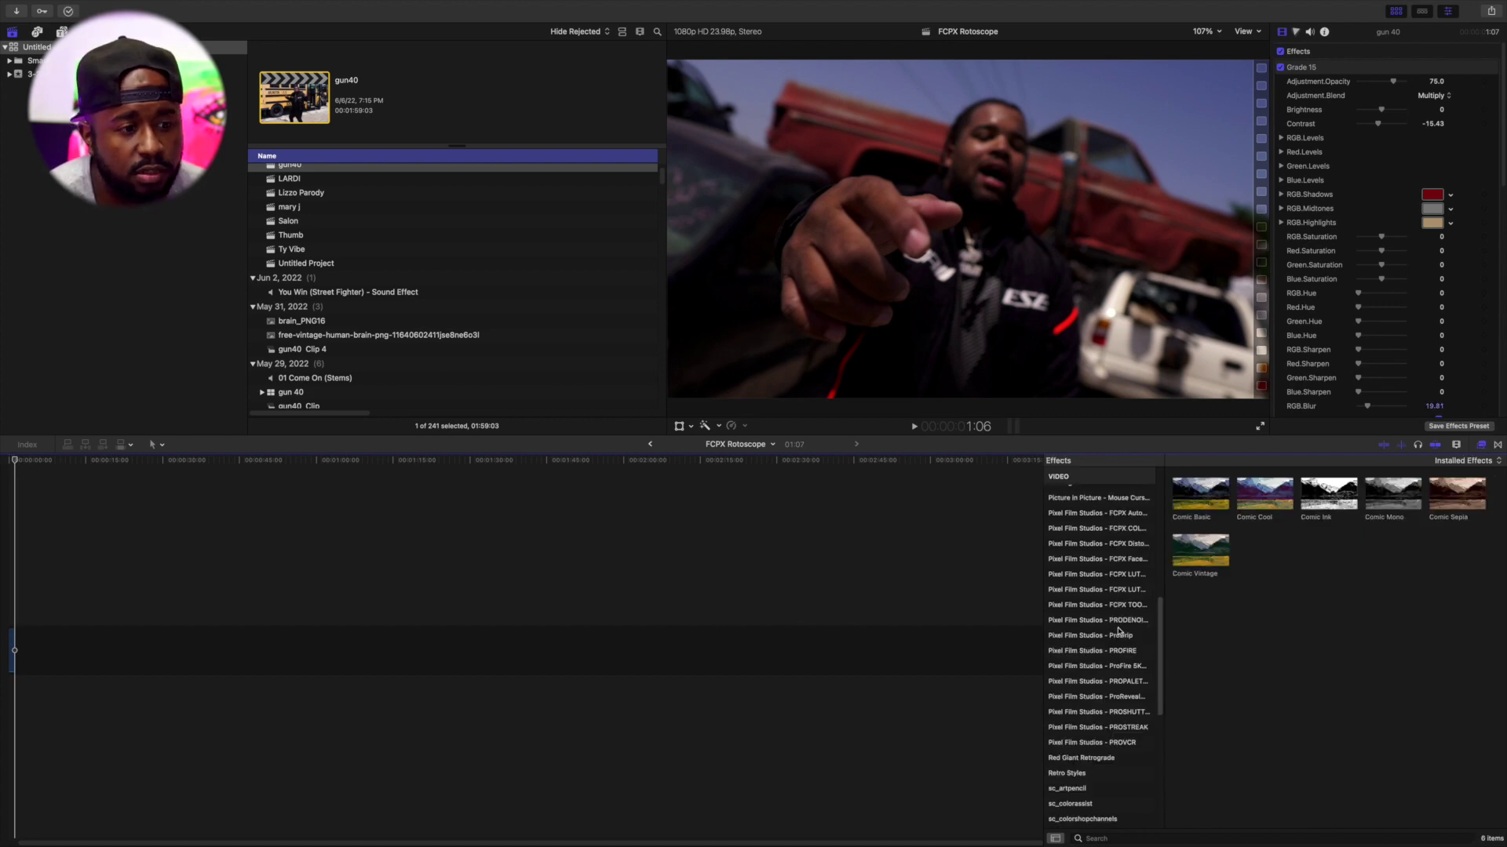
pyautogui.scroll(-5, 1091, 762)
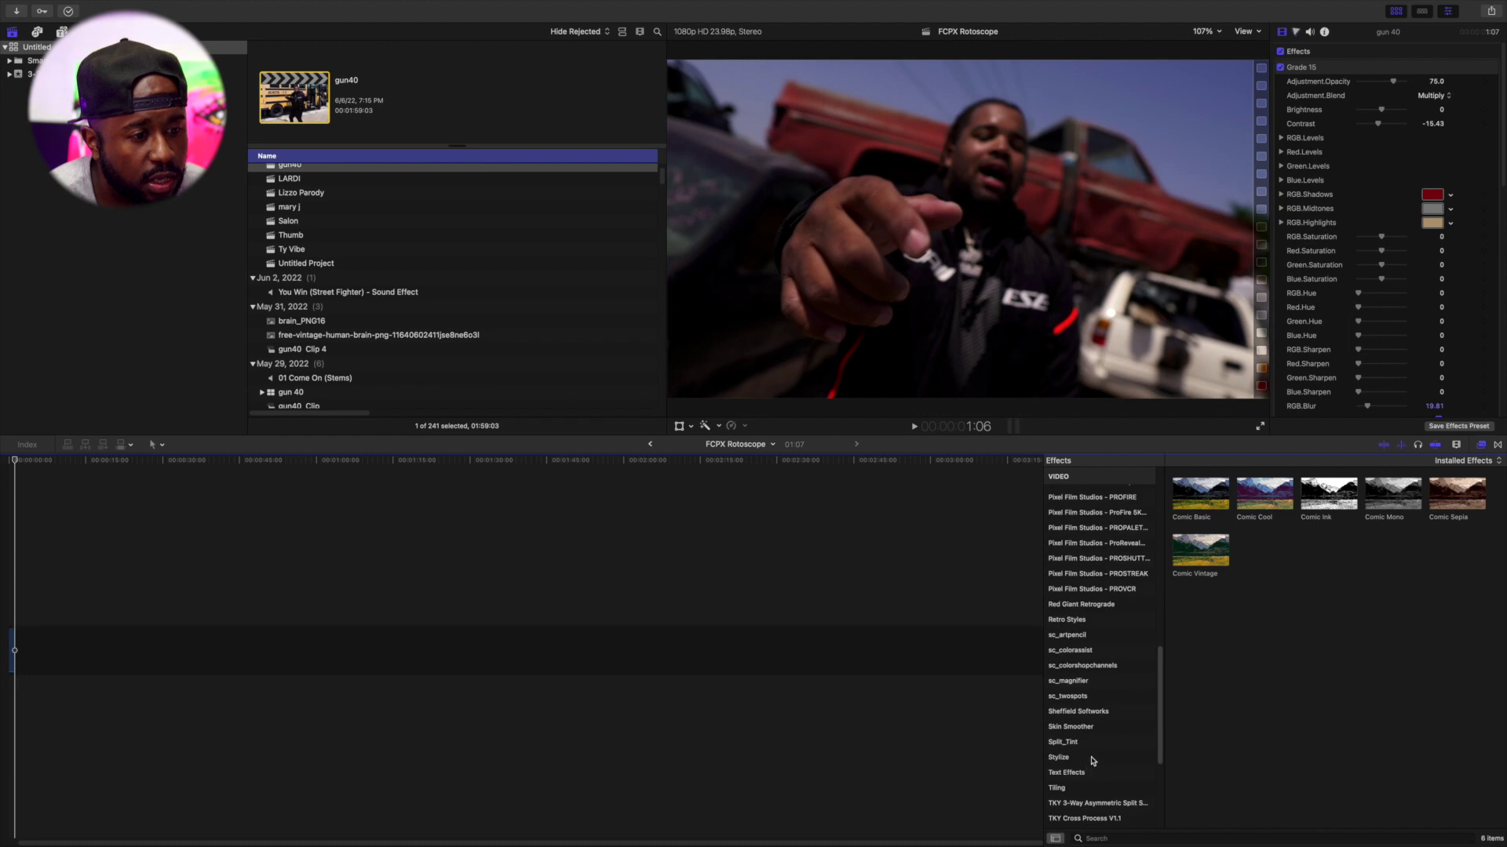
pyautogui.click(1076, 711)
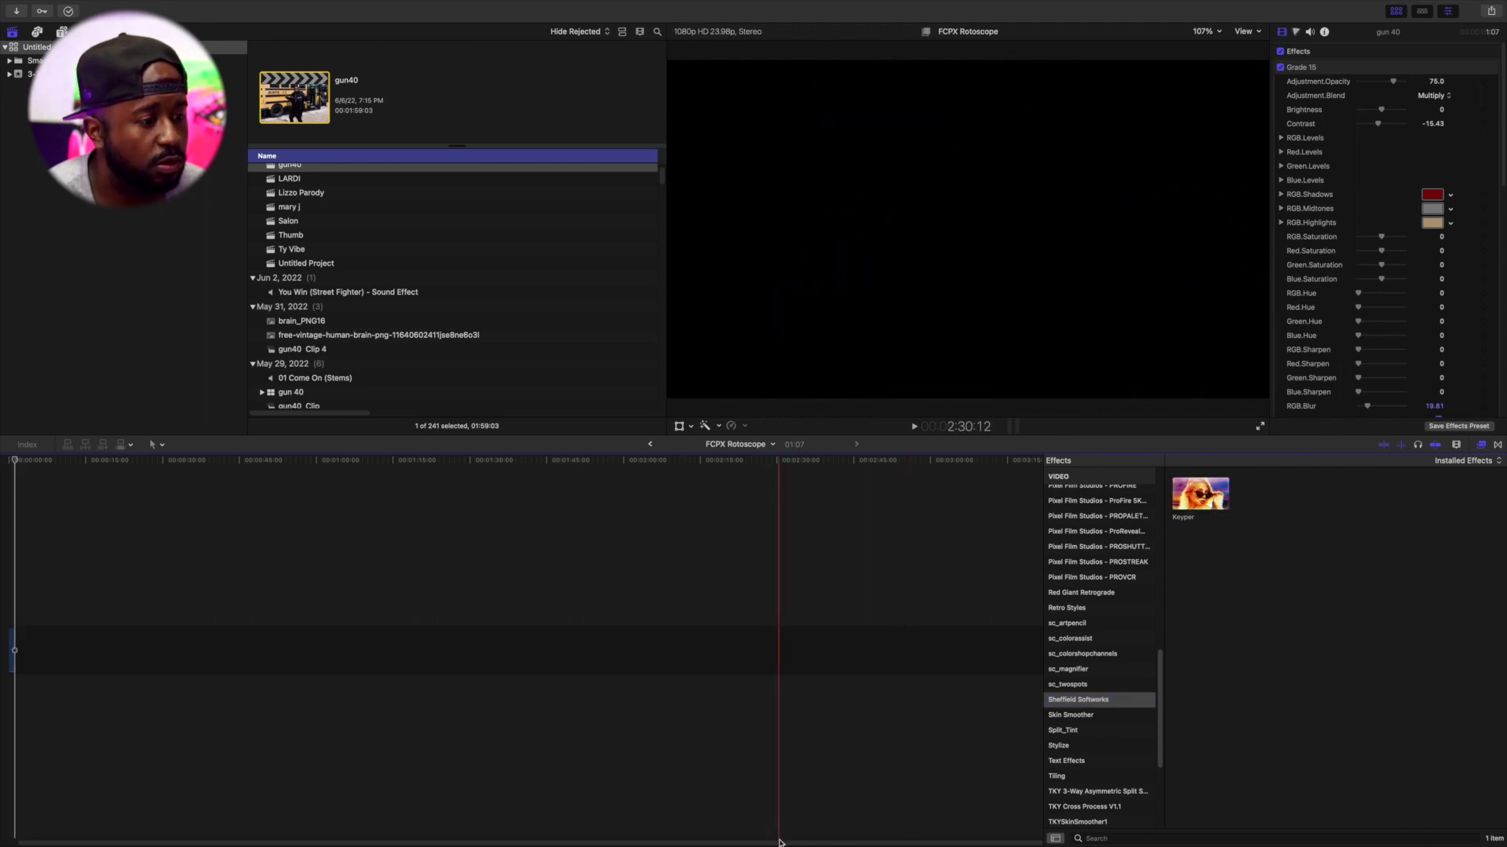
# - Apply Keyper to the rapper clip and compare Matte, Matte-over-background and Composite outputs
pyautogui.moveTo(1225, 488); pyautogui.dragTo(26, 653)
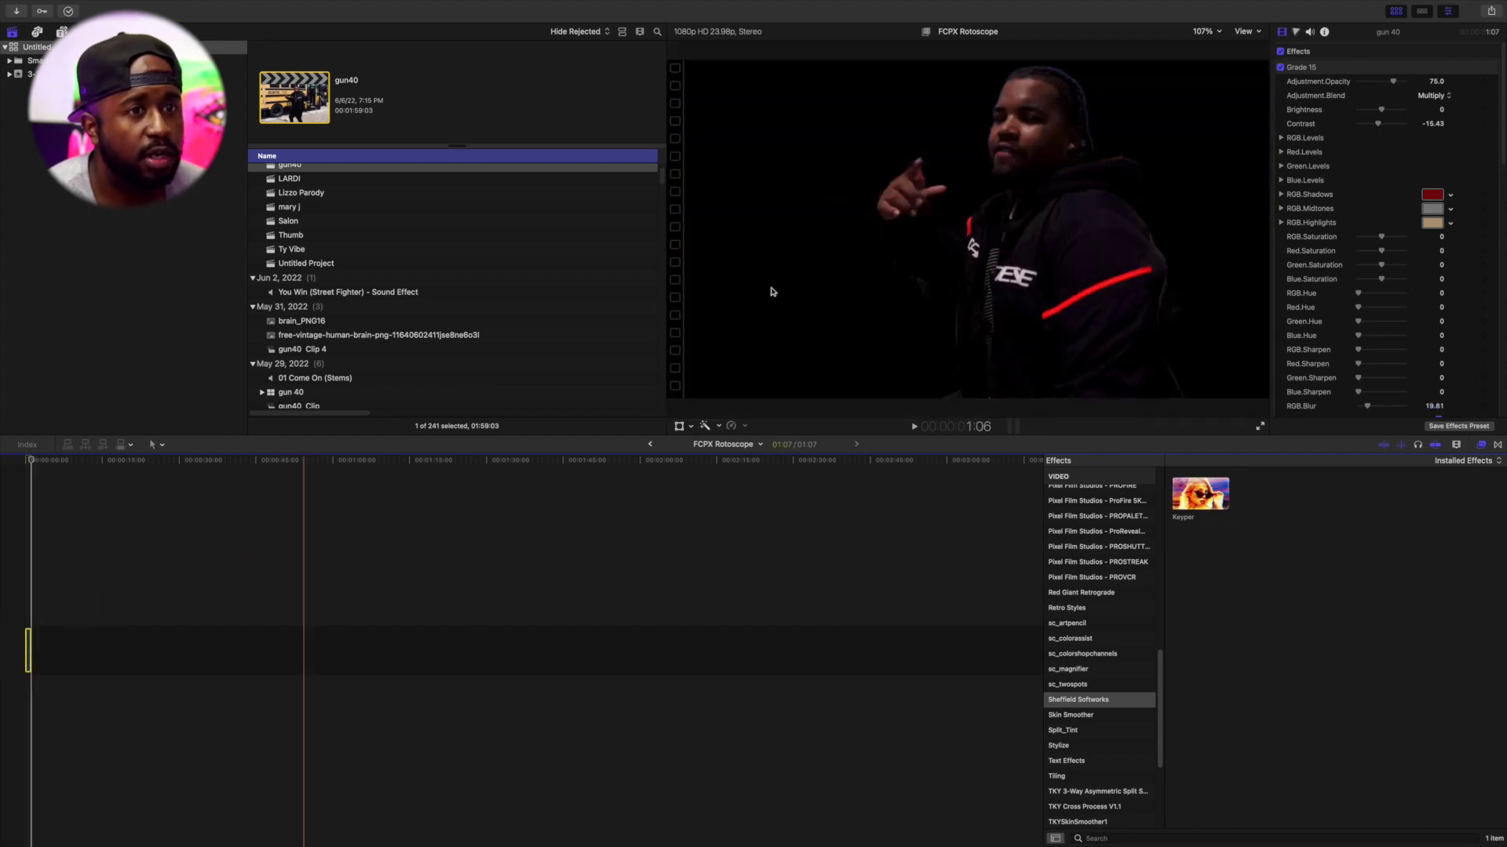
pyautogui.scroll(-2, 1451, 263)
pyautogui.scroll(-3, 1450, 263)
pyautogui.scroll(-3, 1450, 263)
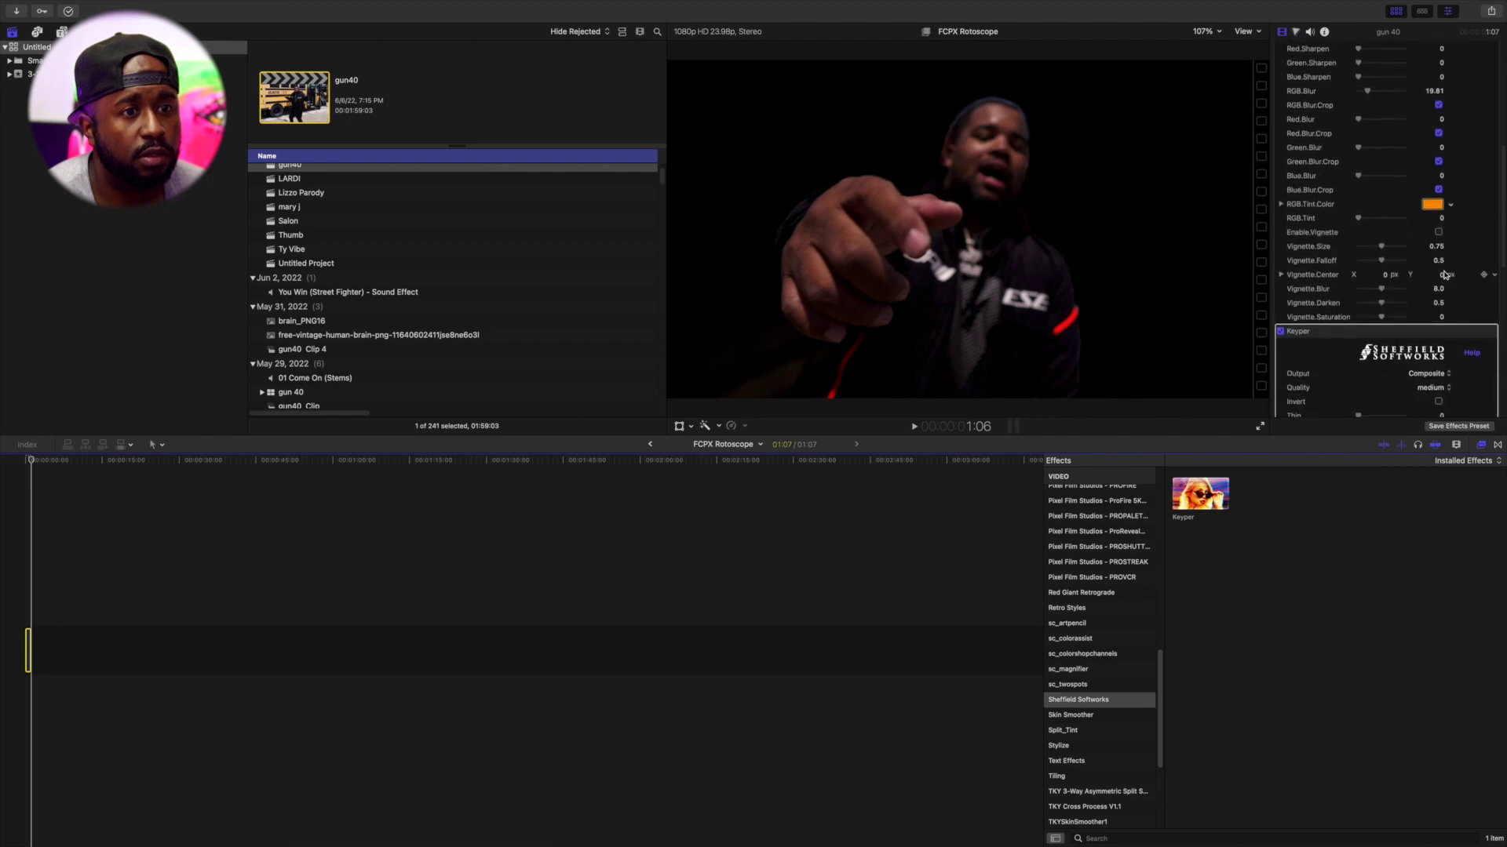
pyautogui.scroll(-3, 1450, 262)
pyautogui.scroll(-2, 1389, 176)
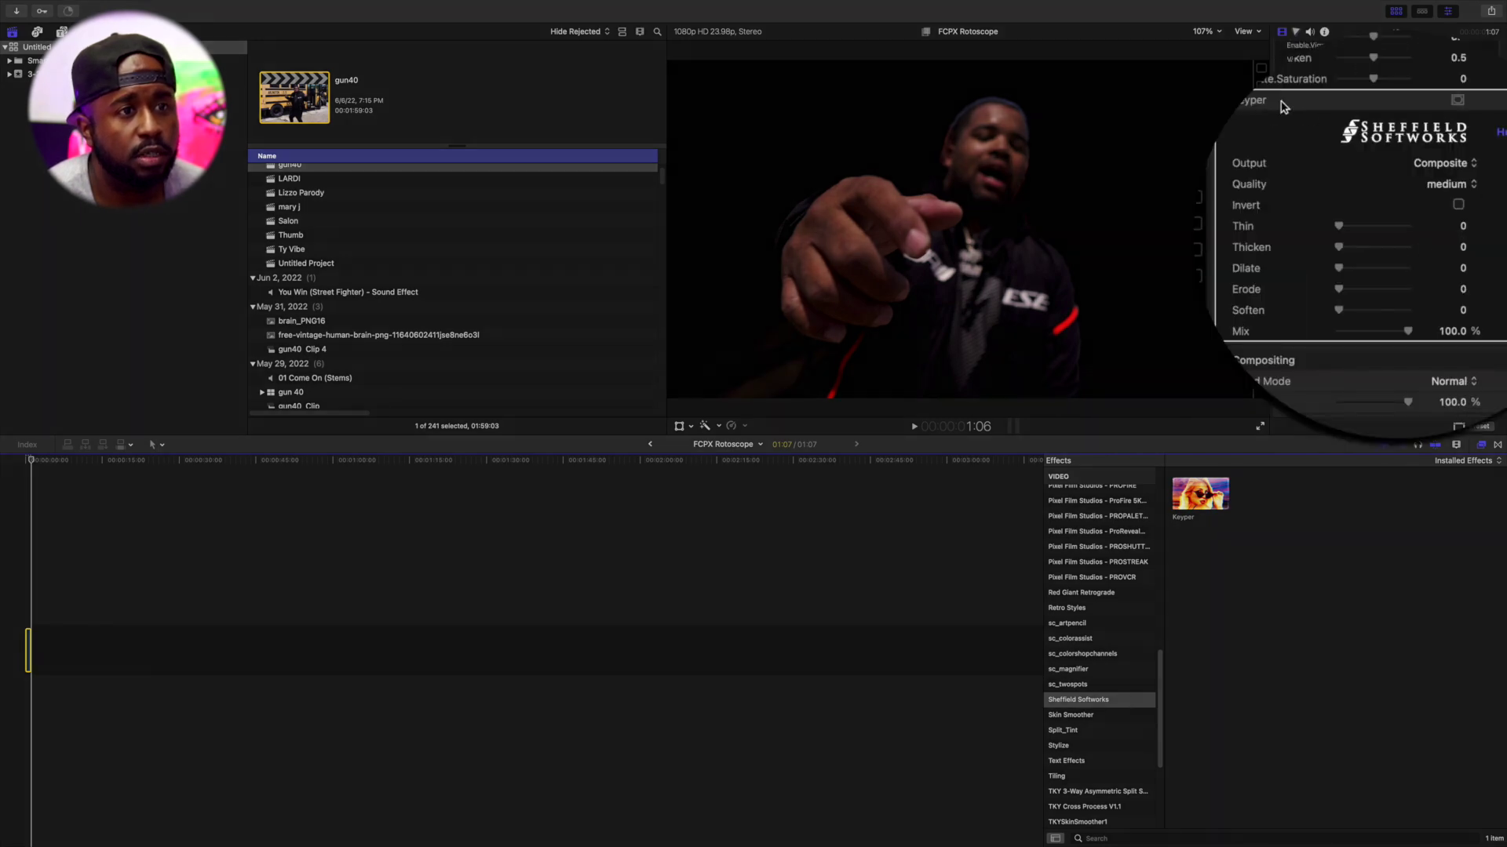
pyautogui.click(1454, 173)
pyautogui.click(1443, 186)
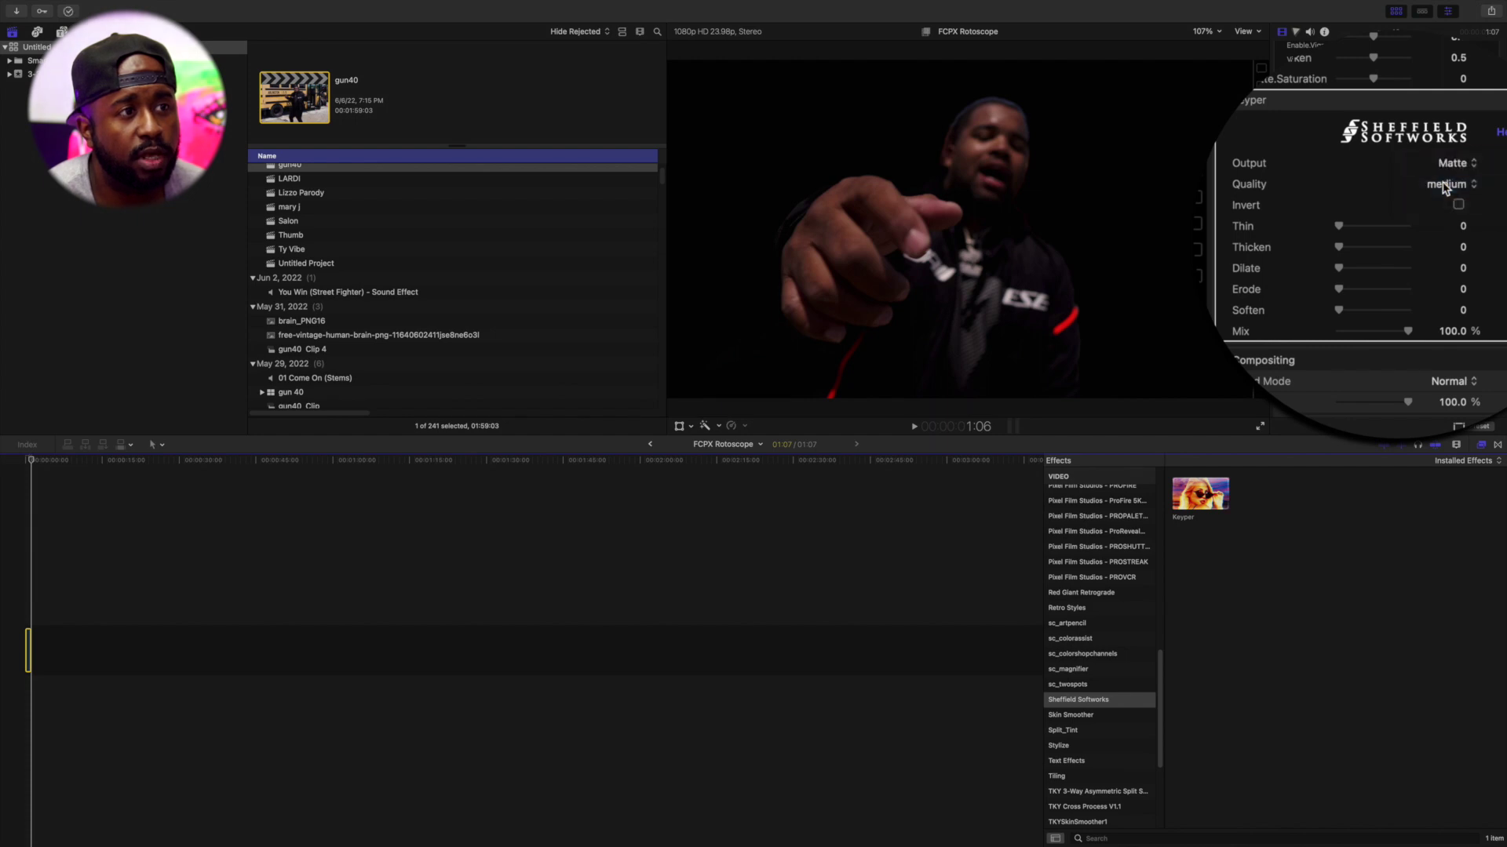
pyautogui.click(1446, 168)
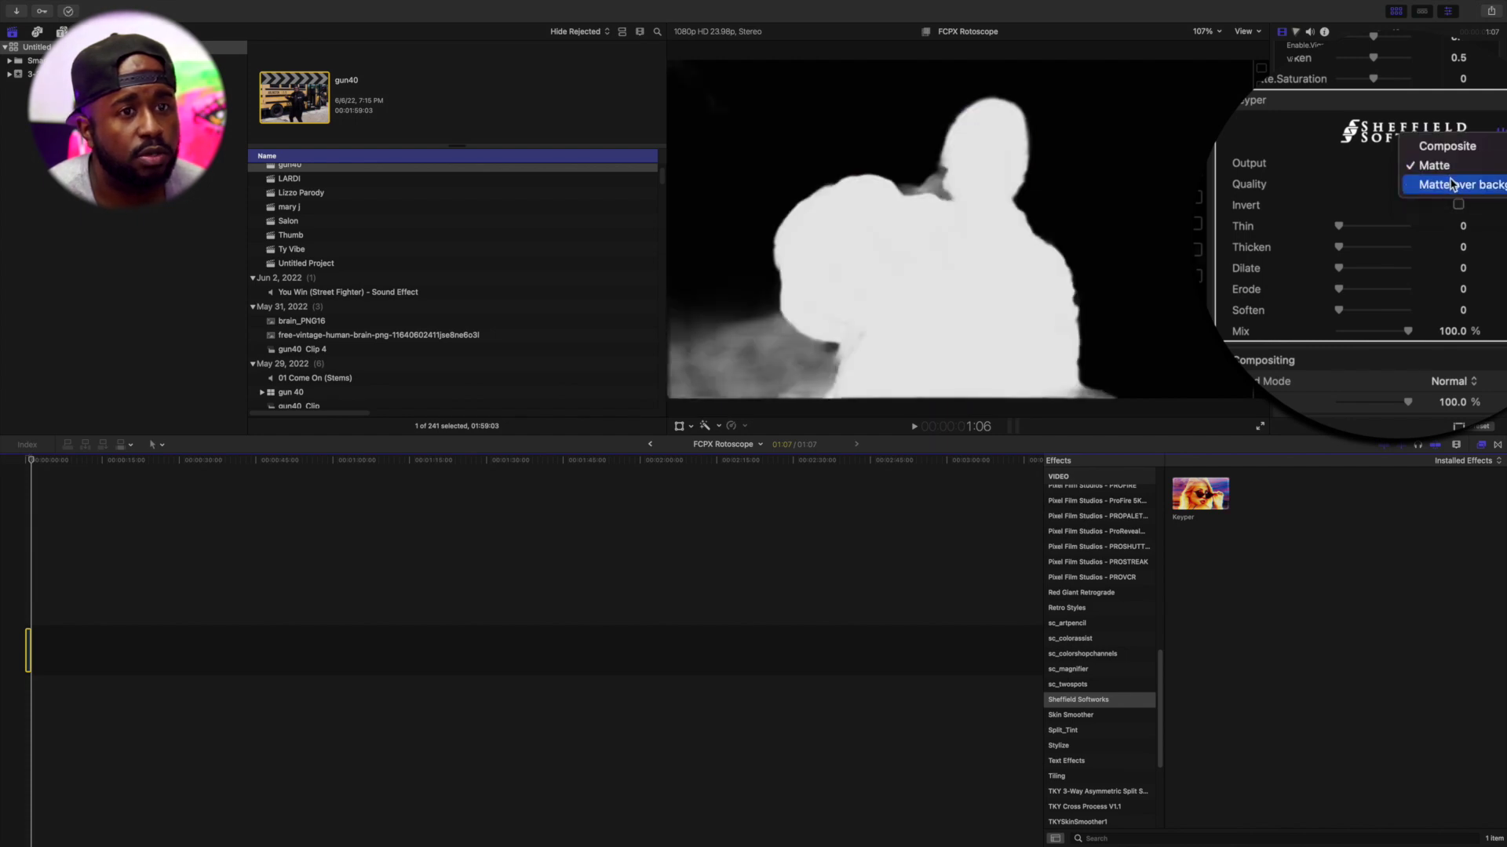
pyautogui.click(1452, 185)
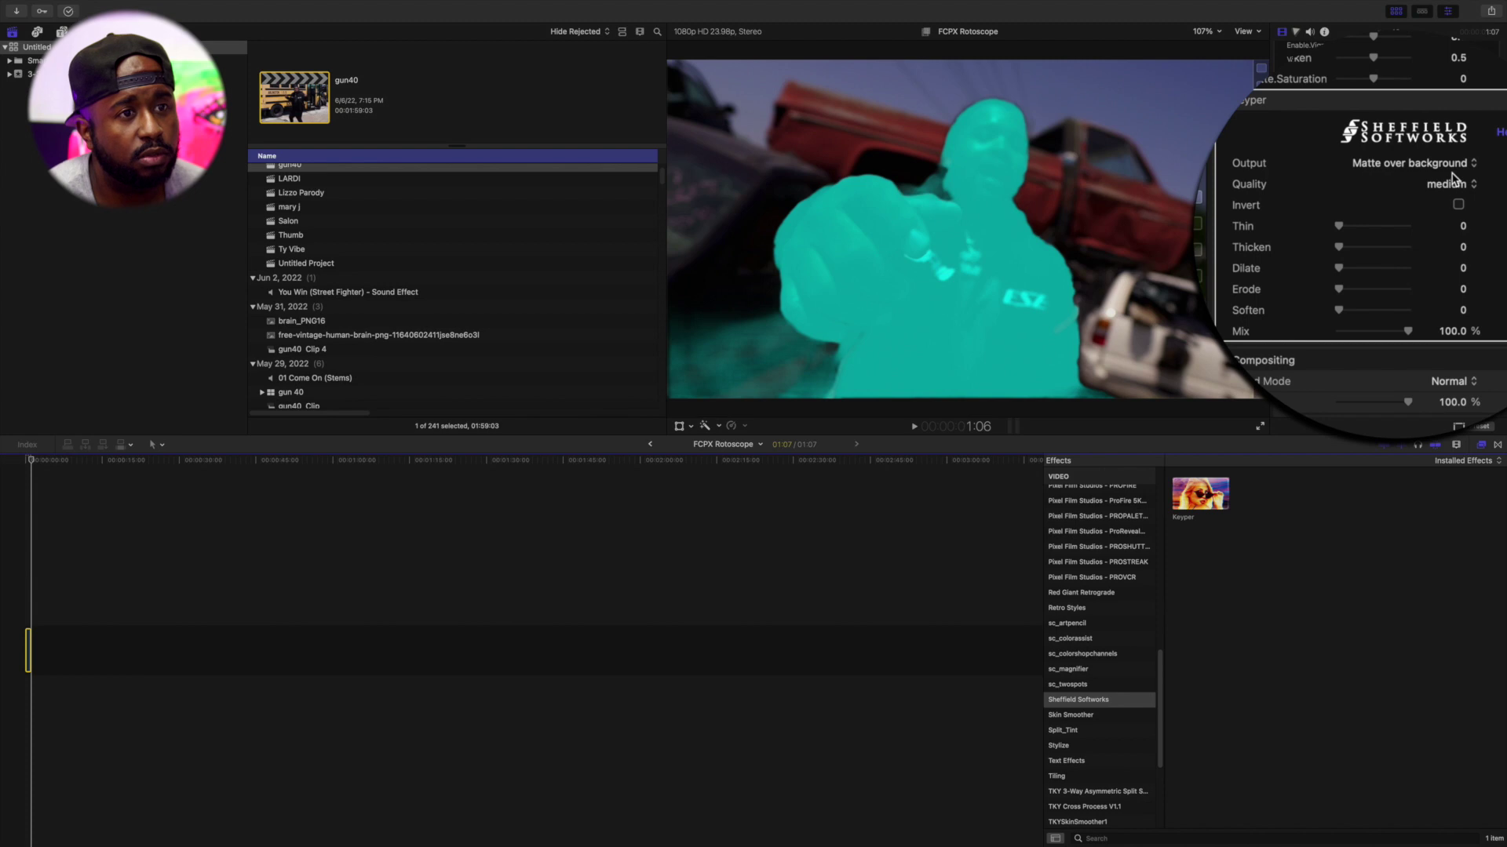
pyautogui.click(1450, 168)
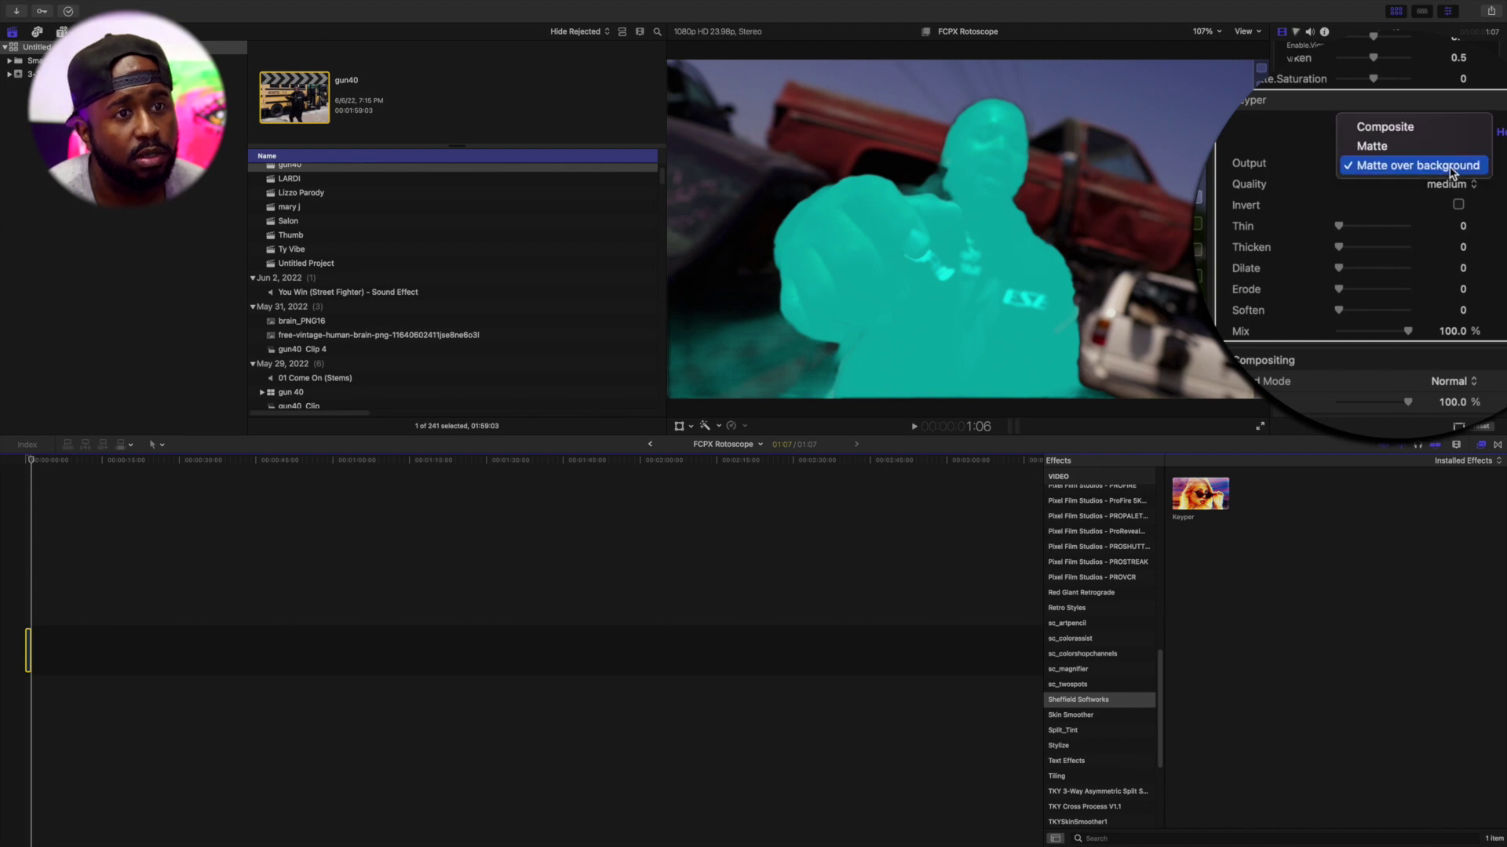
pyautogui.click(1430, 128)
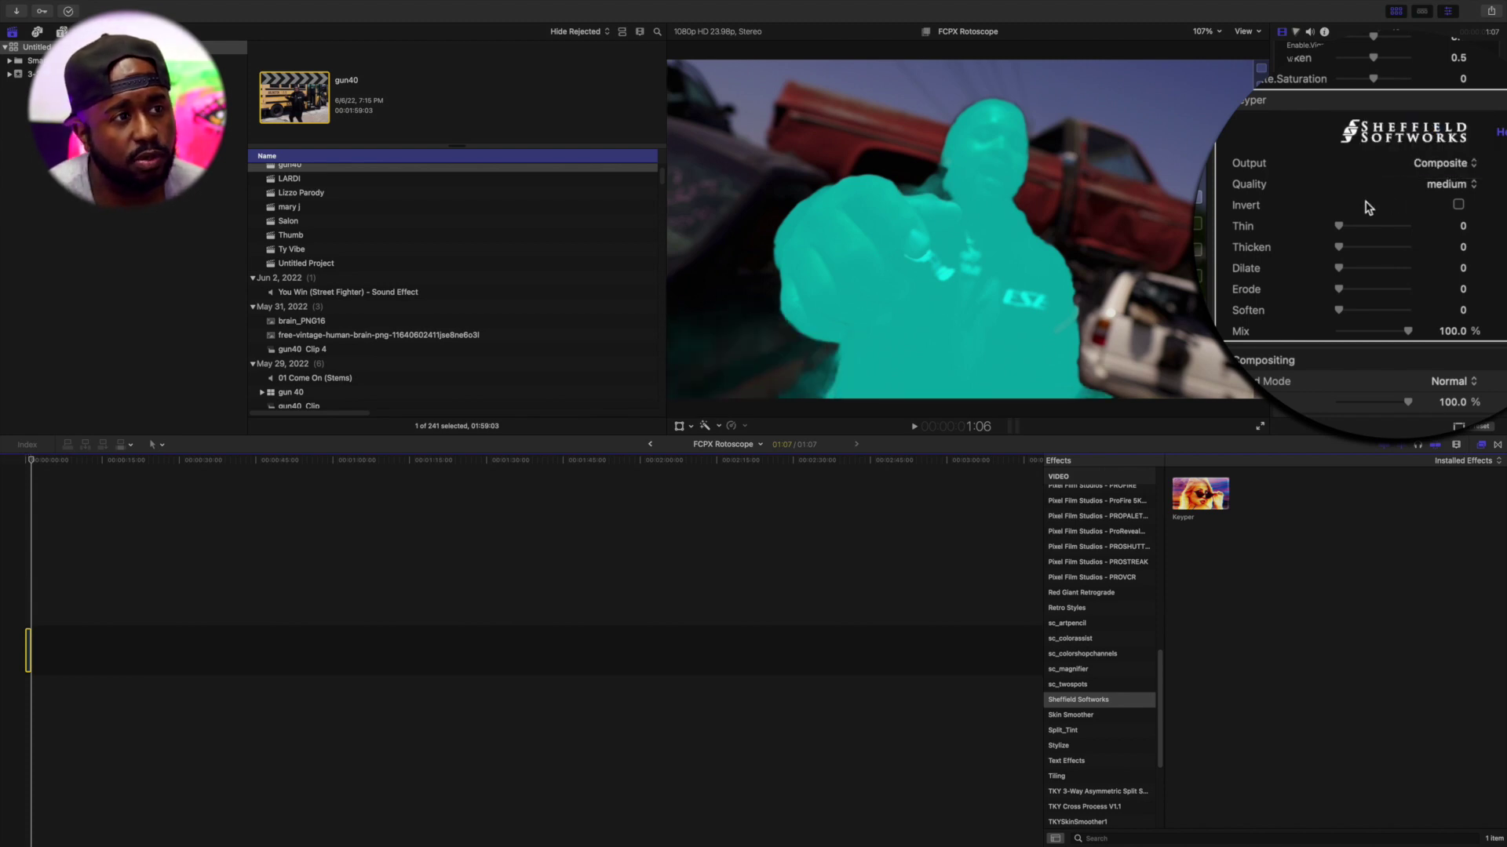
# - Keep Keyper quality at medium and turn on Invert
pyautogui.click(1450, 186)
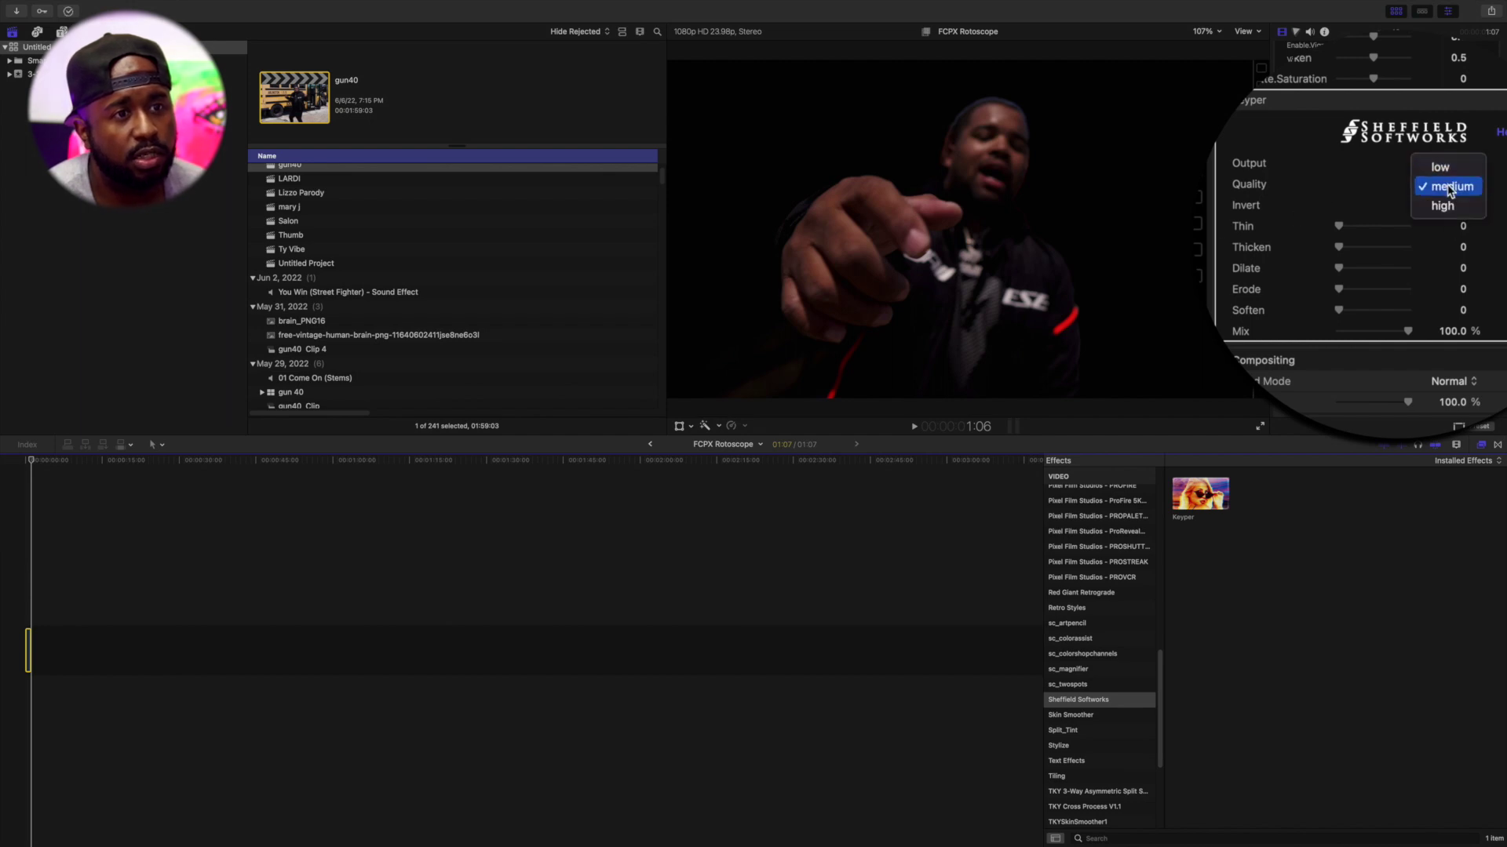
pyautogui.click(1450, 188)
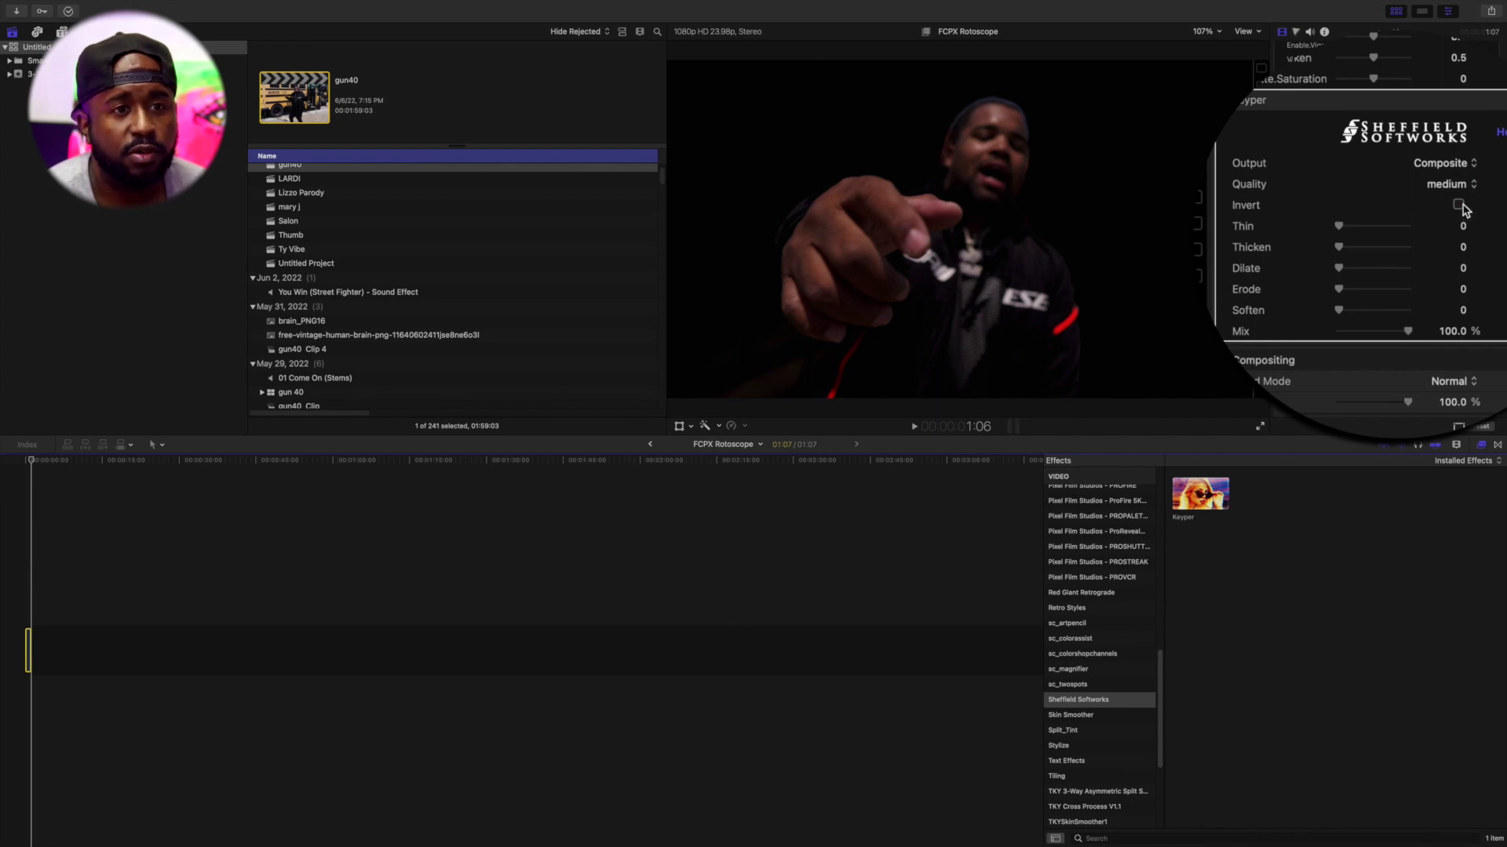
pyautogui.click(1460, 206)
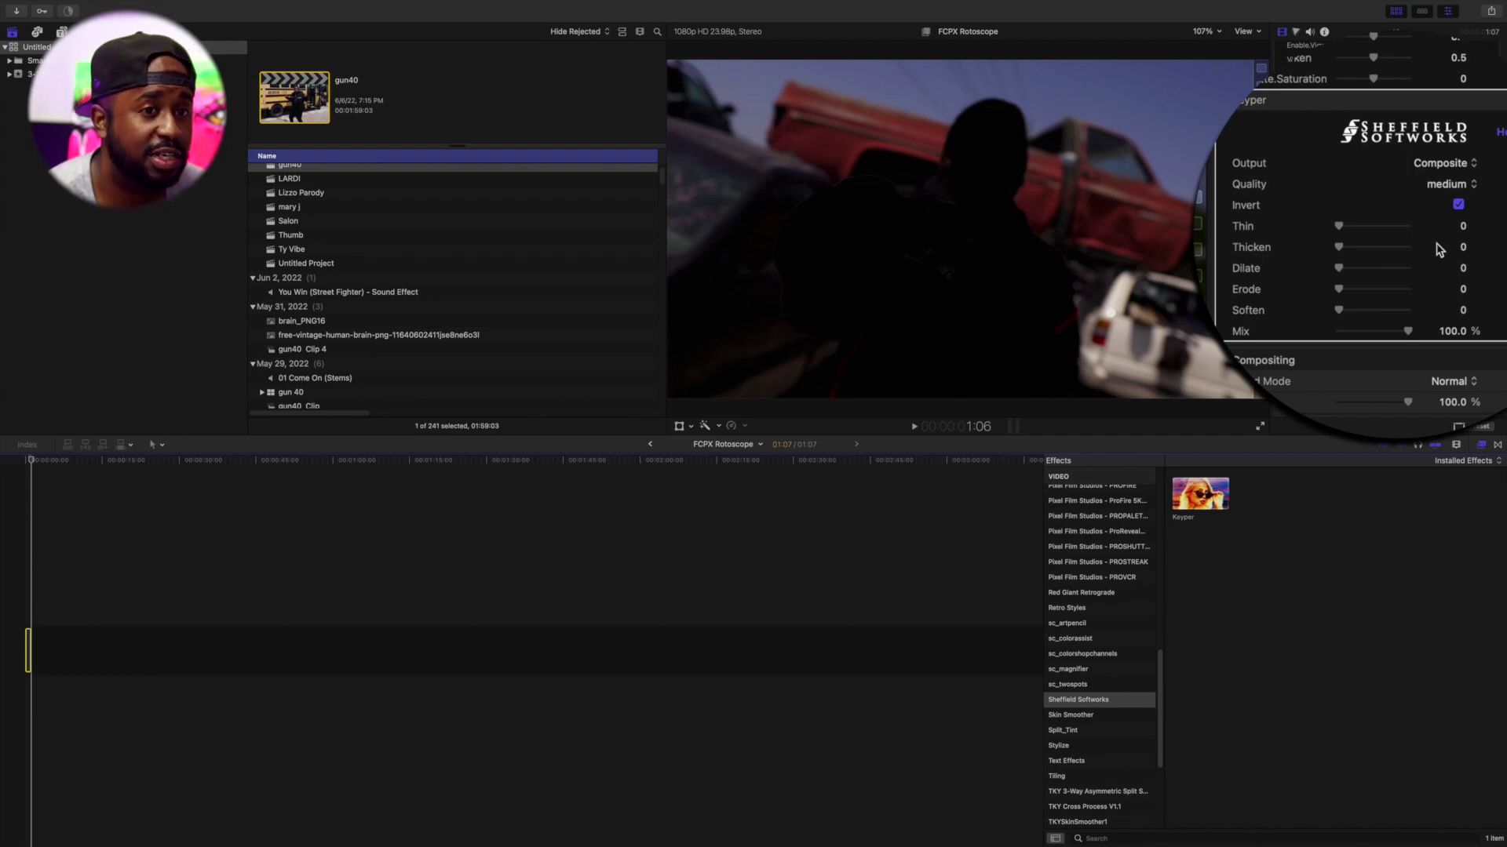
# - Turn off Invert, test Keyper Thin at 2.54 in playback, then reset Thin to 0
pyautogui.click(1459, 206)
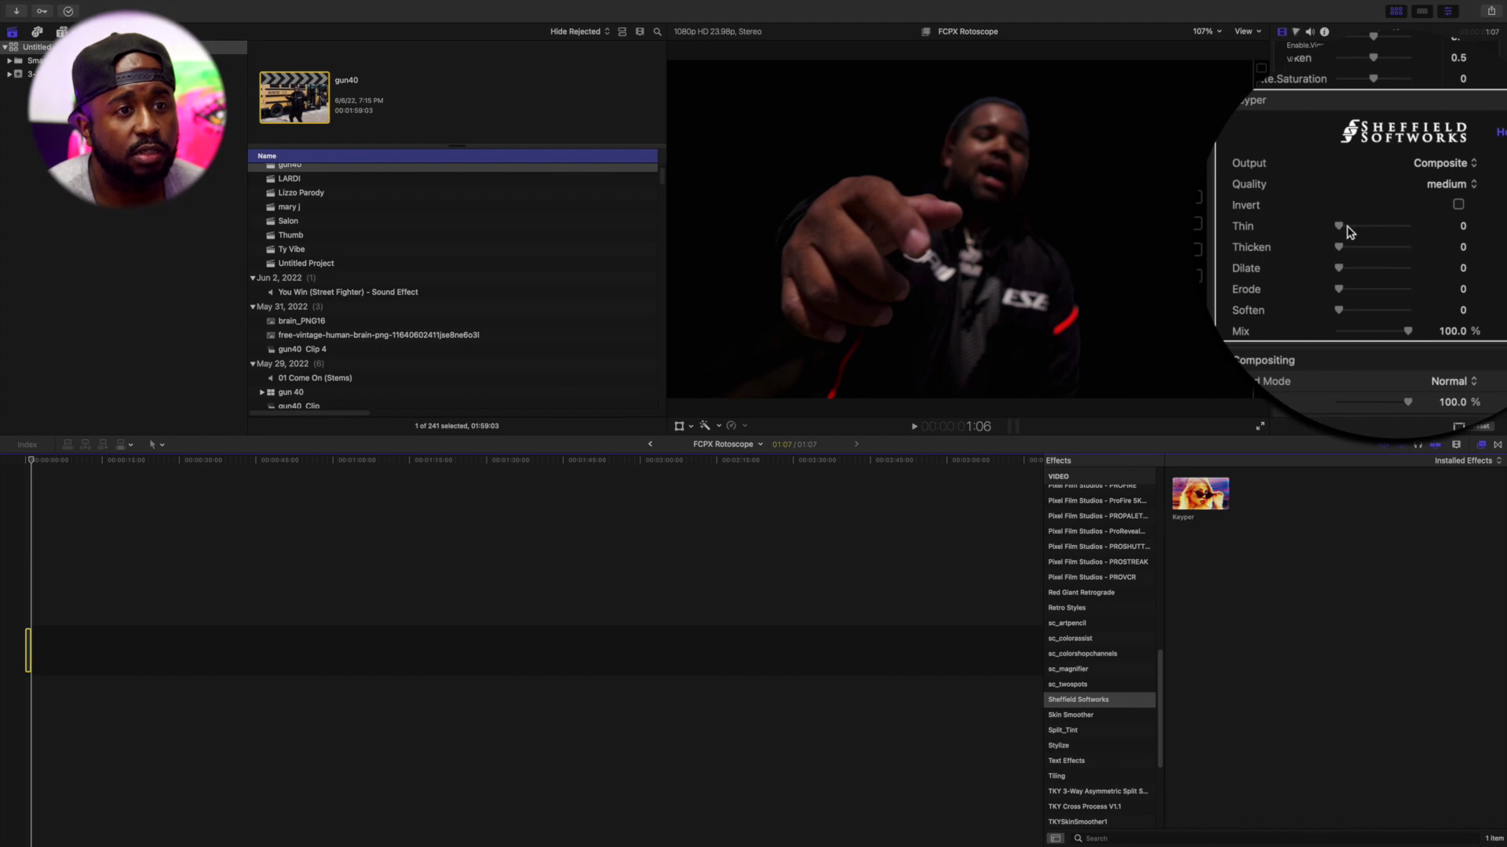
pyautogui.moveTo(1341, 231)
pyautogui.mouseDown()
pyautogui.moveTo(1449, 230)
pyautogui.moveTo(1294, 247)
pyautogui.mouseUp()
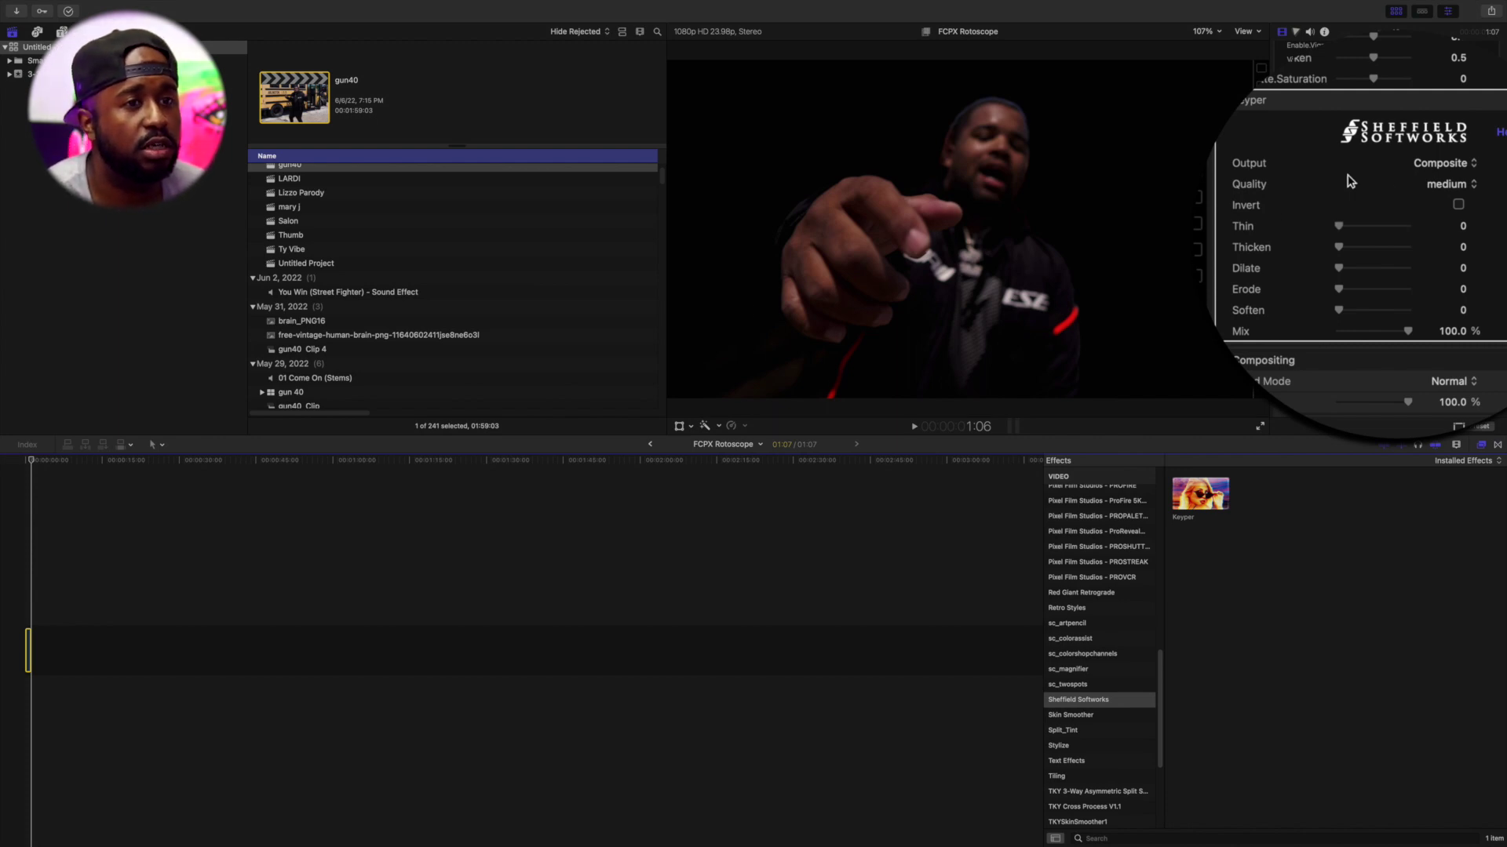
pyautogui.moveTo(1341, 235); pyautogui.dragTo(1359, 232)
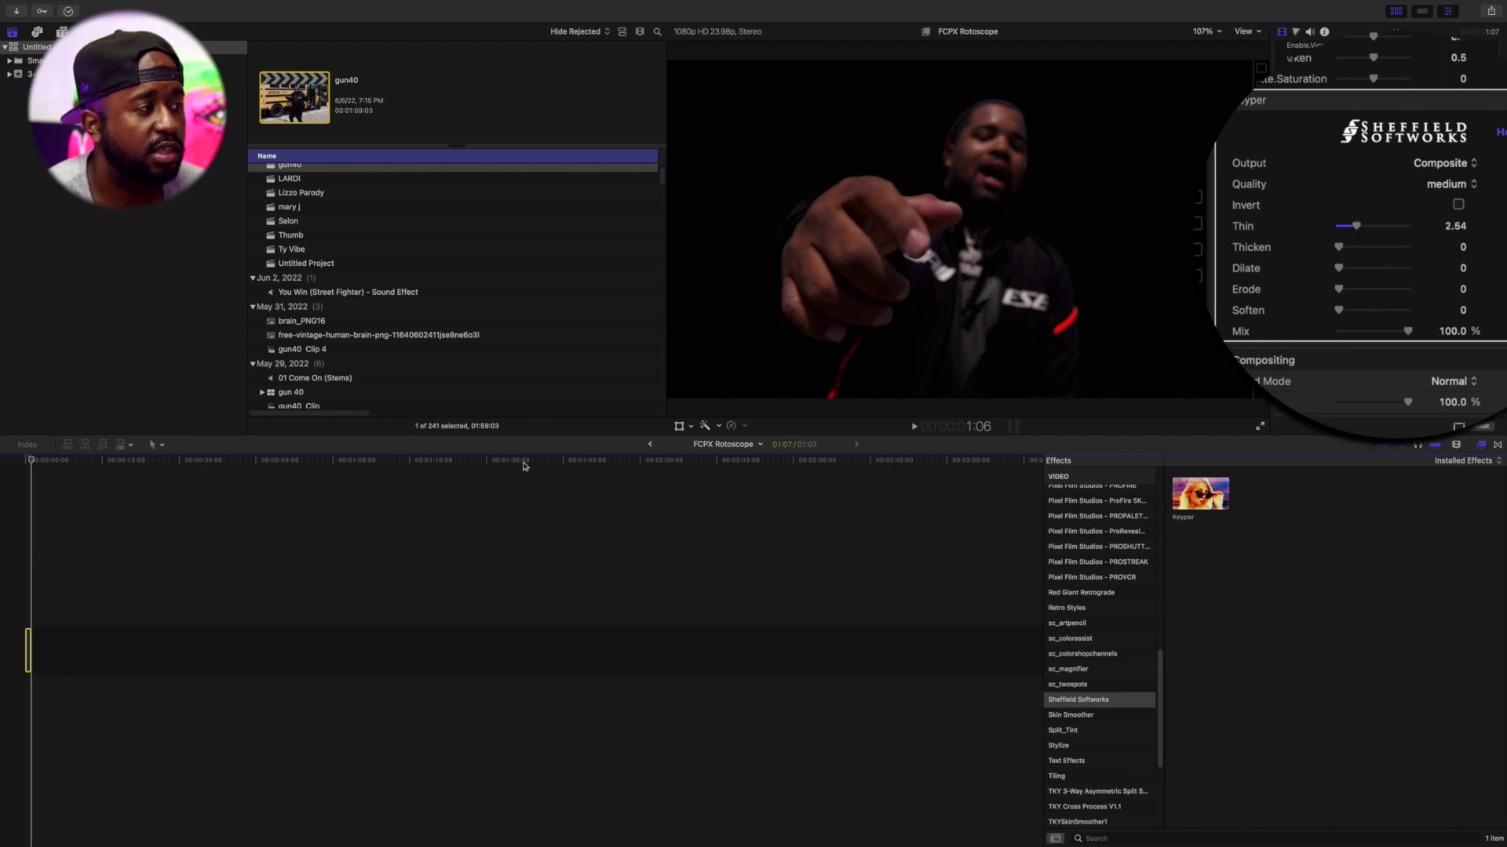
pyautogui.press('space')
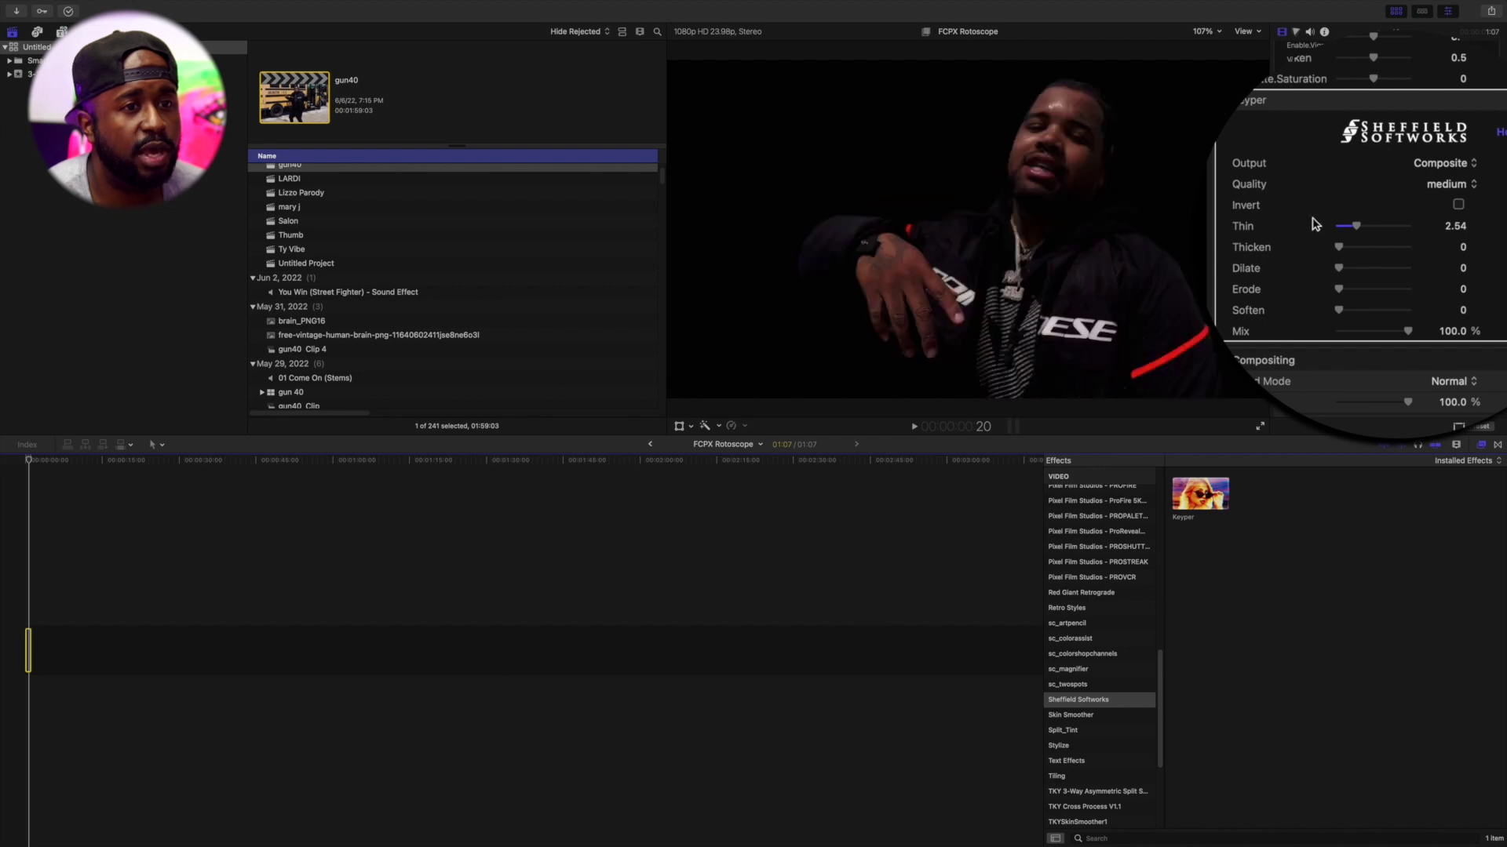
pyautogui.moveTo(1358, 233); pyautogui.dragTo(1339, 226)
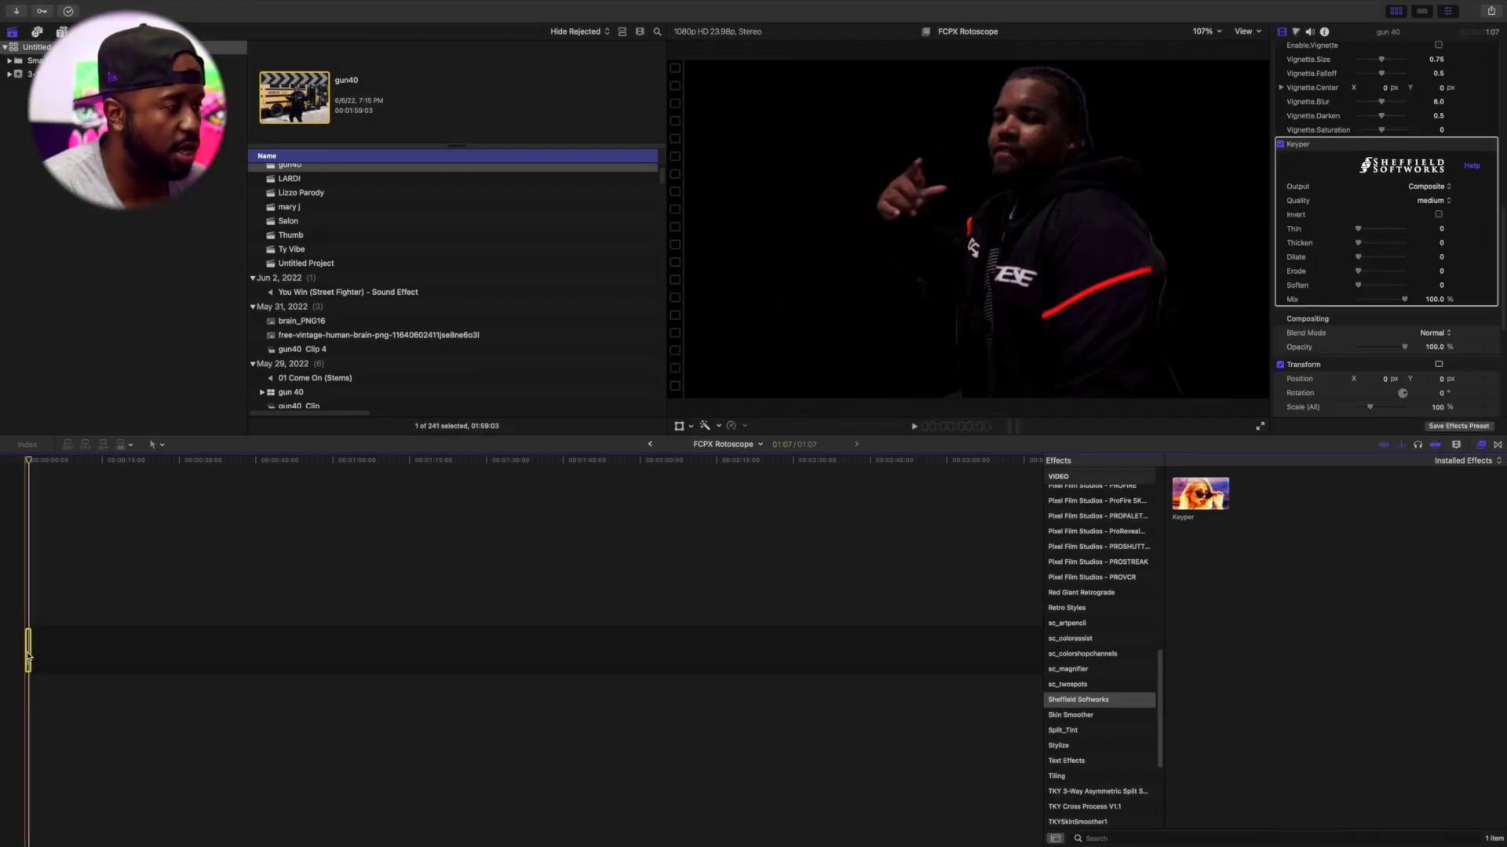
pyautogui.click(24, 581)
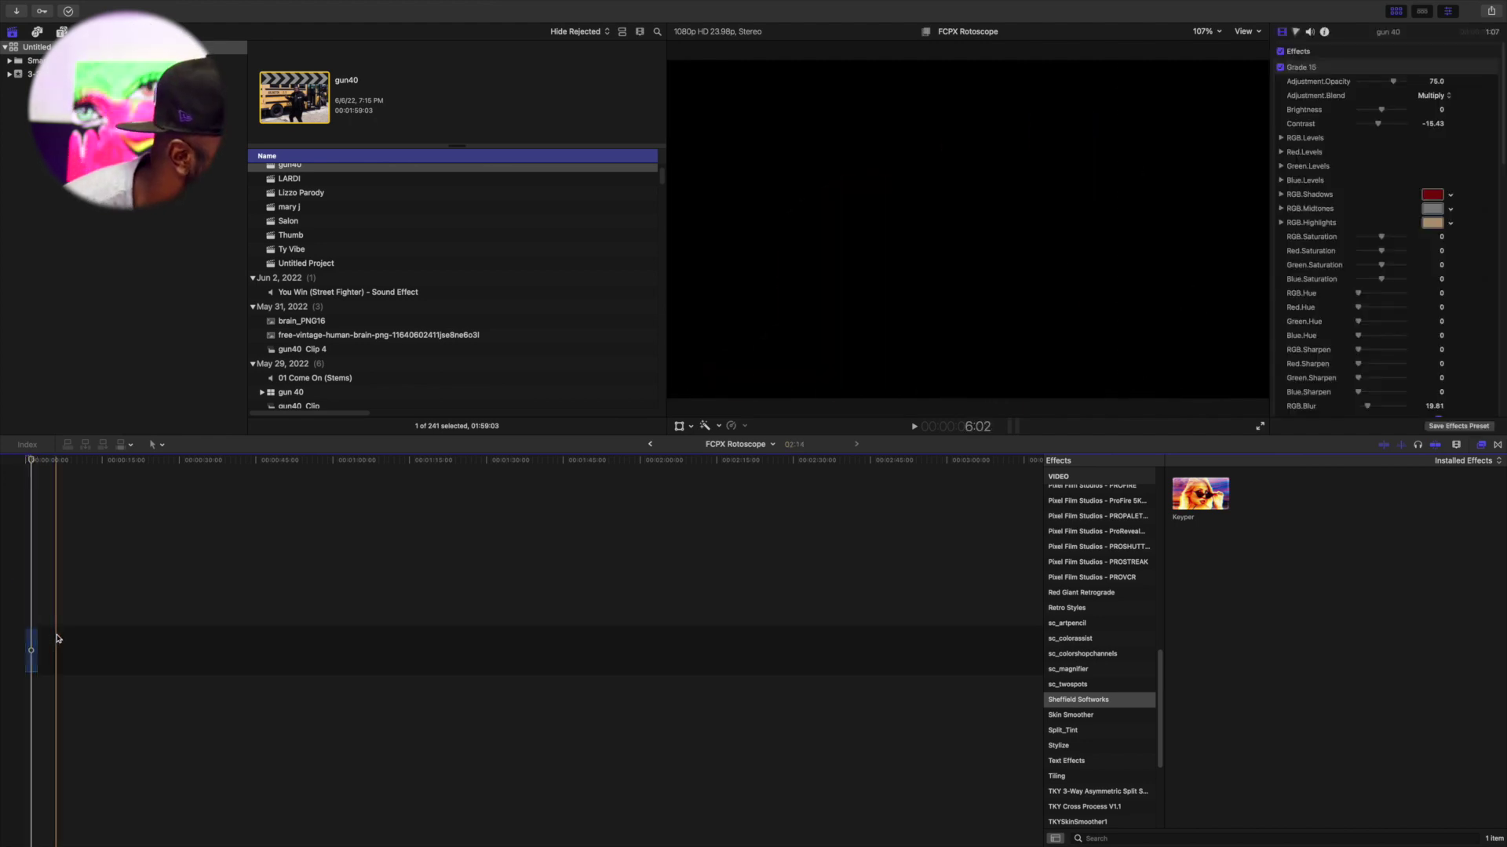
pyautogui.moveTo(33, 646); pyautogui.dragTo(28, 700)
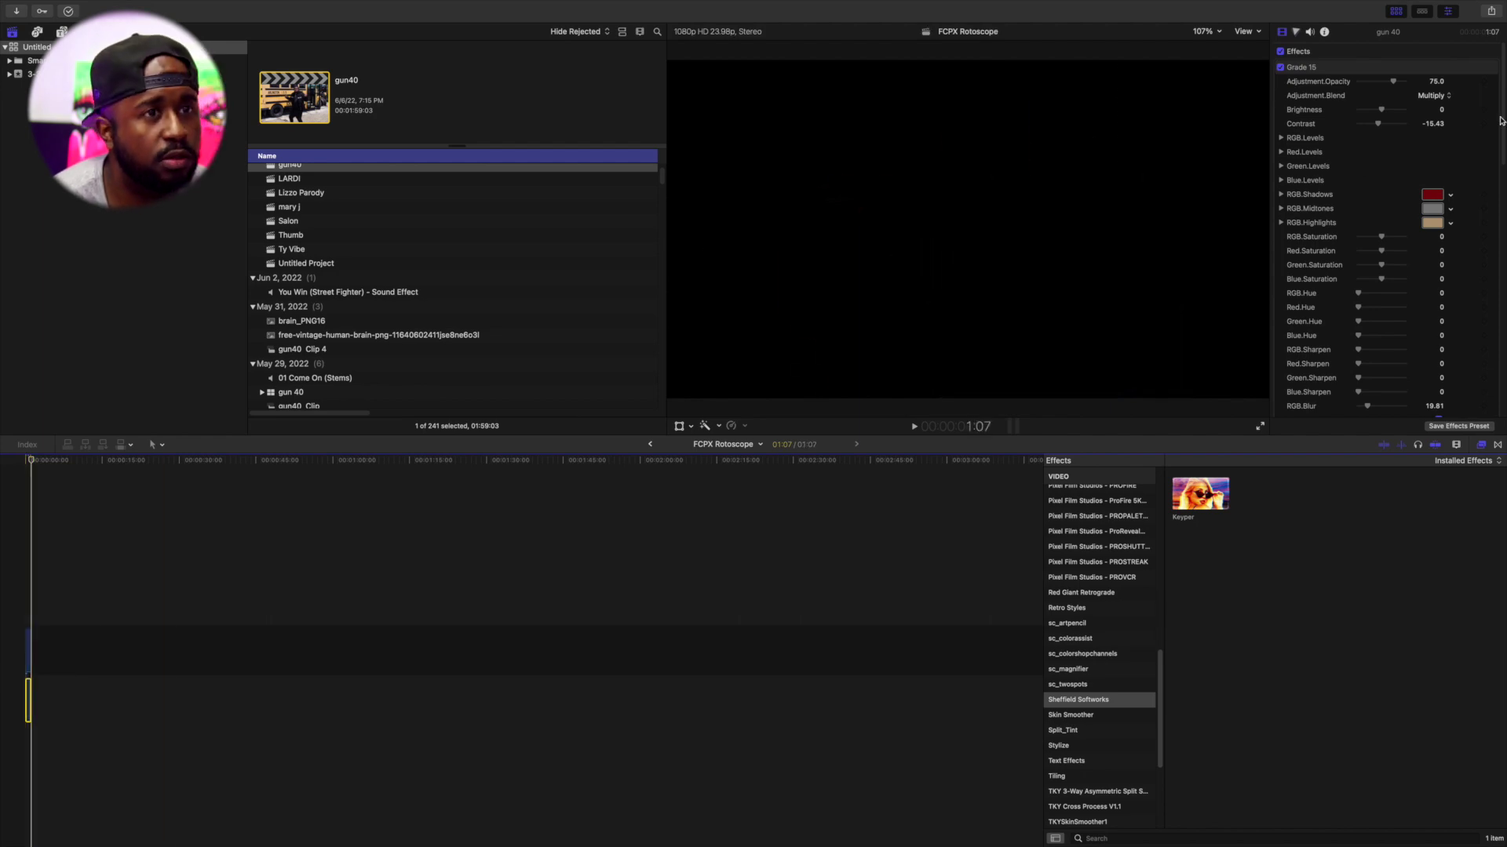
pyautogui.scroll(-3, 1345, 190)
pyautogui.scroll(-5, 1362, 240)
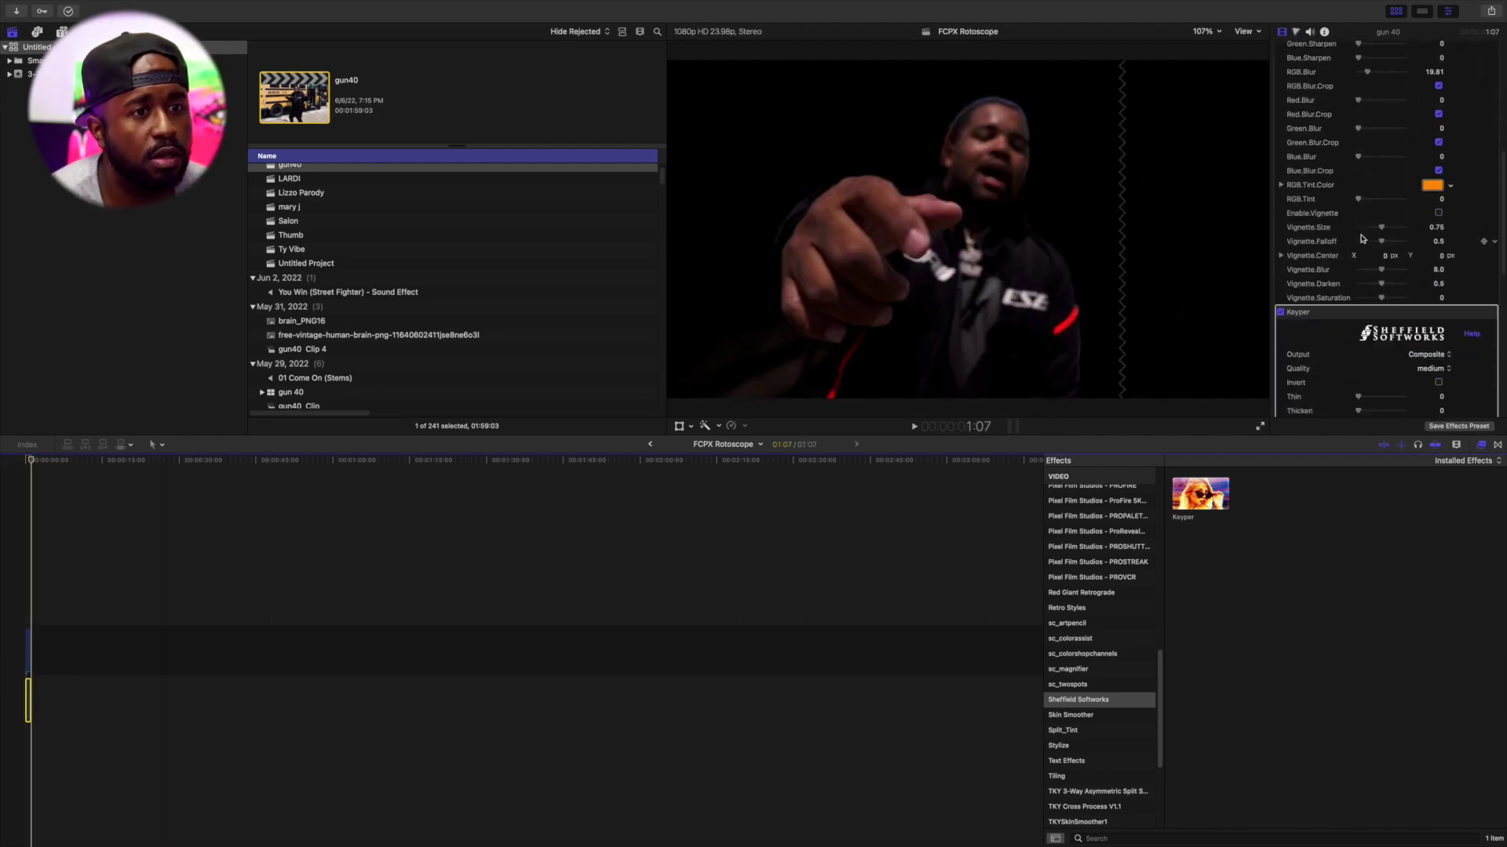
# - Select the Keyper effect in the inspector and toggle it off to compare
pyautogui.click(1284, 318)
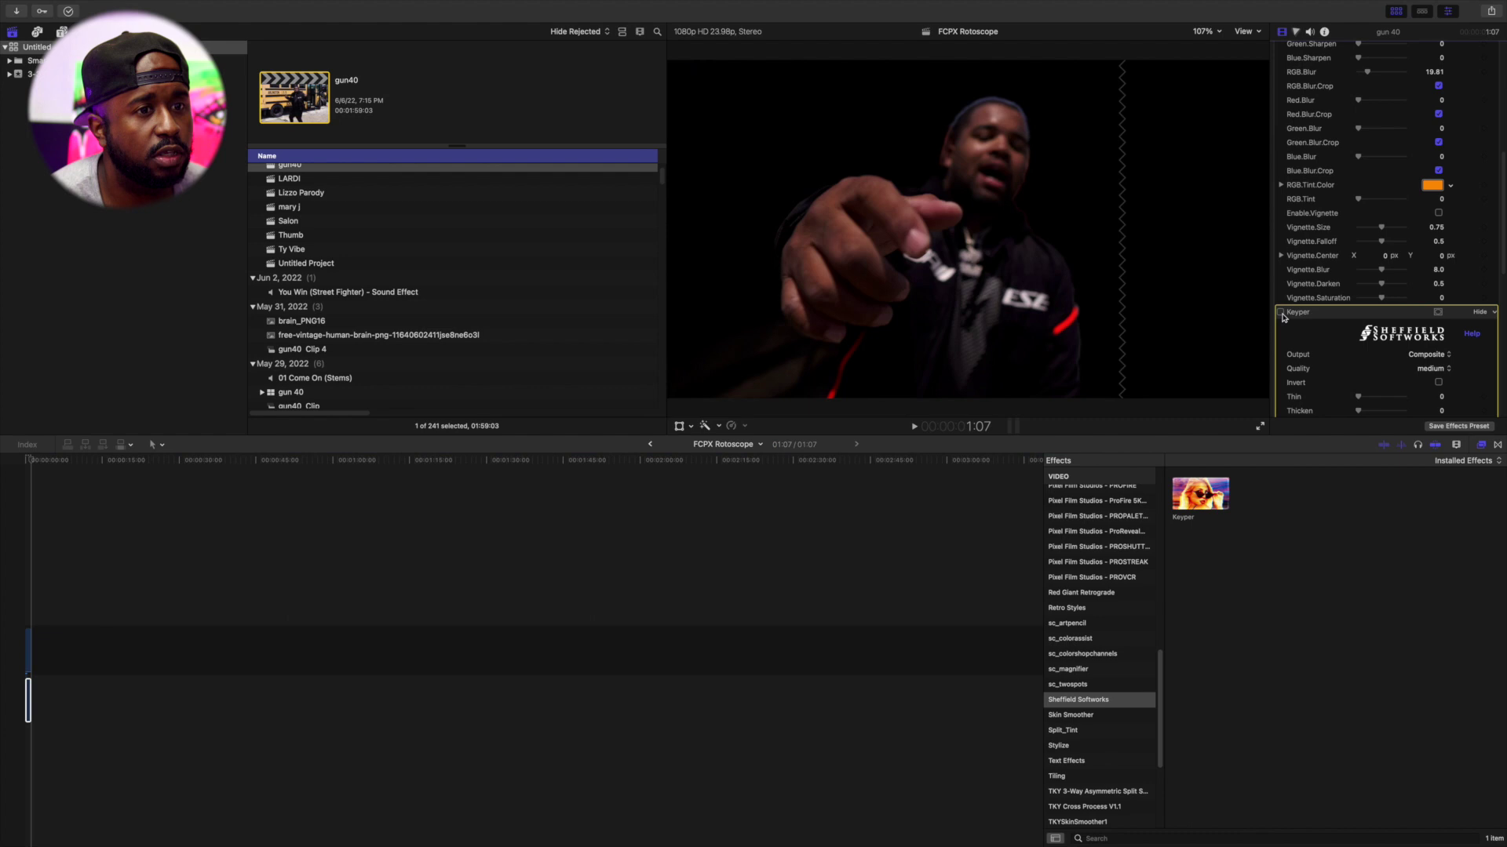
pyautogui.click(1282, 313)
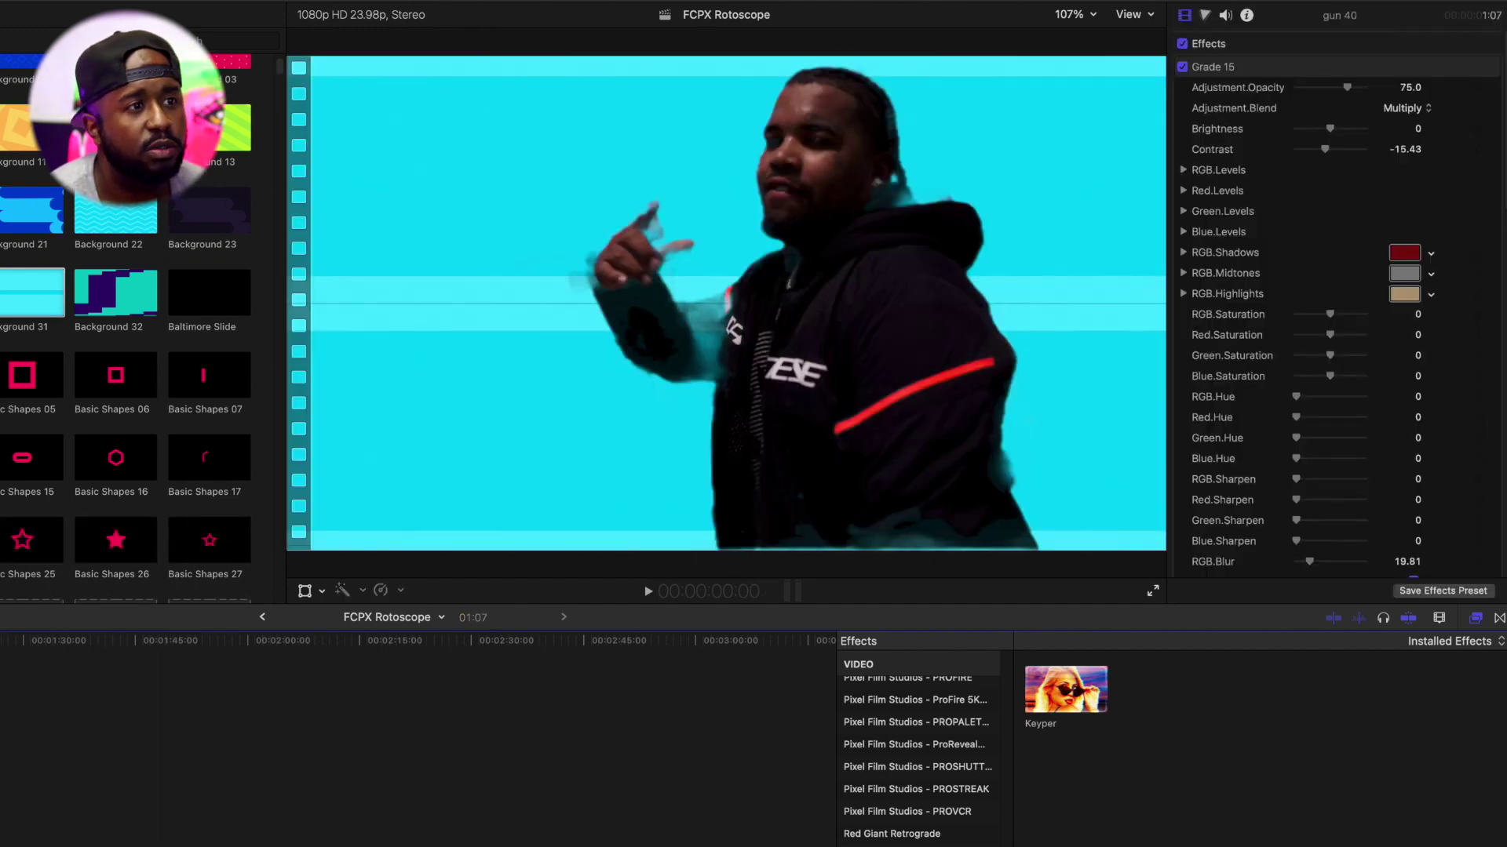
pyautogui.scroll(-3, 1390, 266)
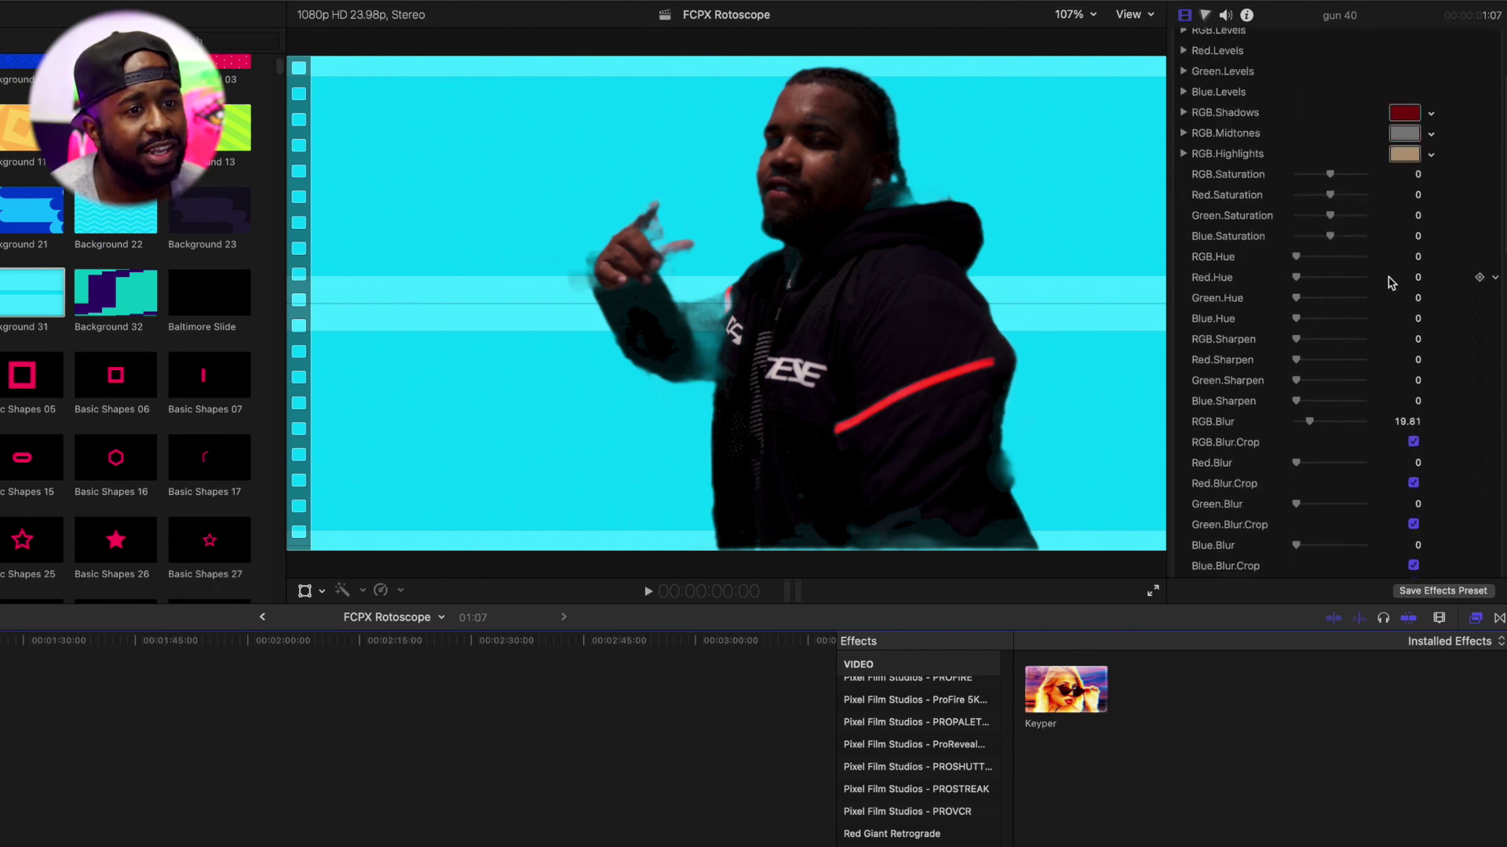
pyautogui.scroll(-3, 1390, 277)
pyautogui.scroll(-1, 1354, 339)
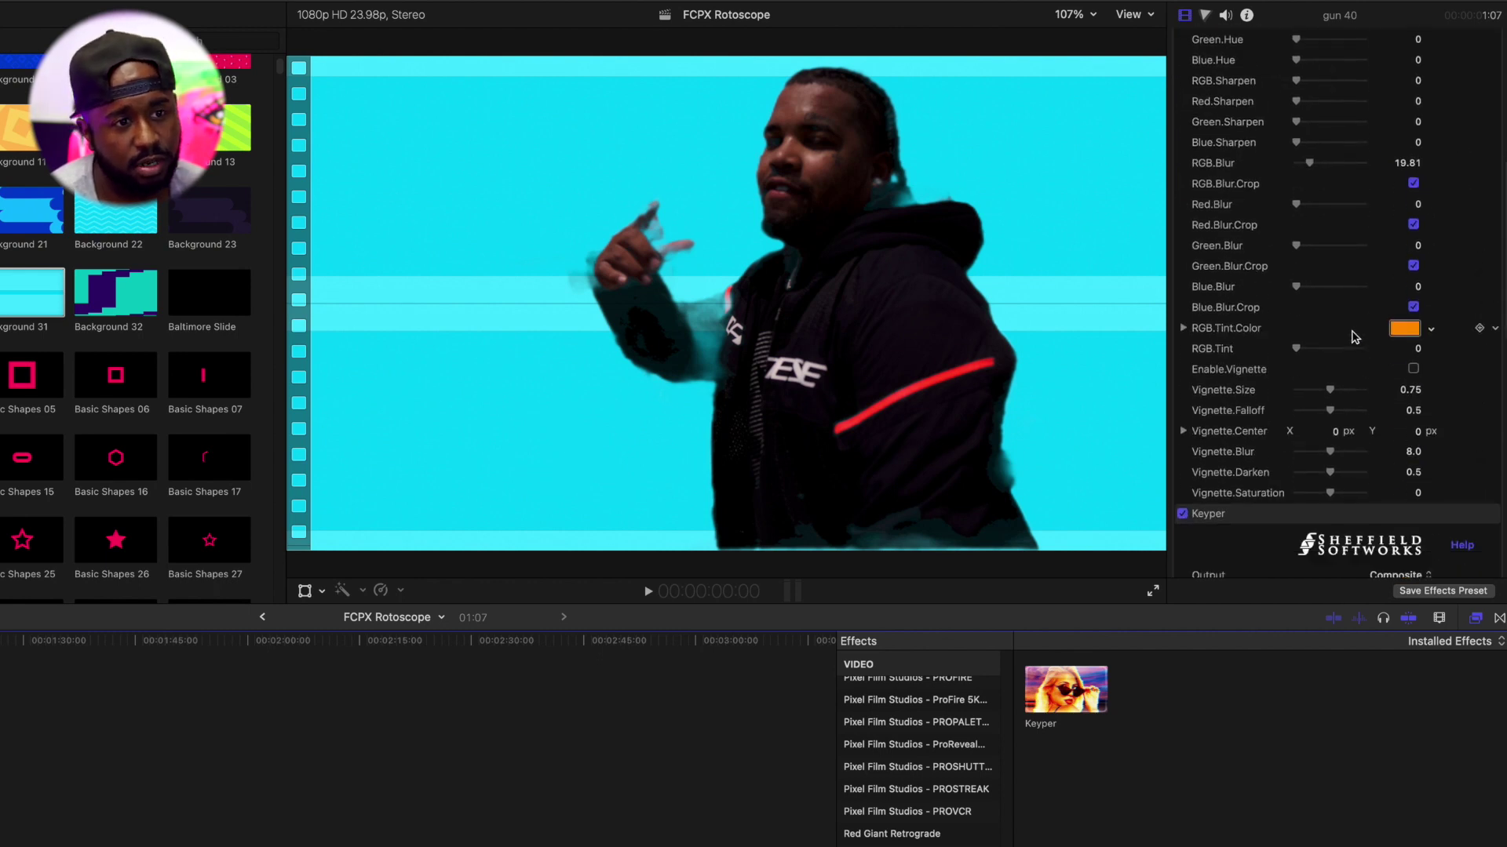
pyautogui.scroll(-4, 1349, 341)
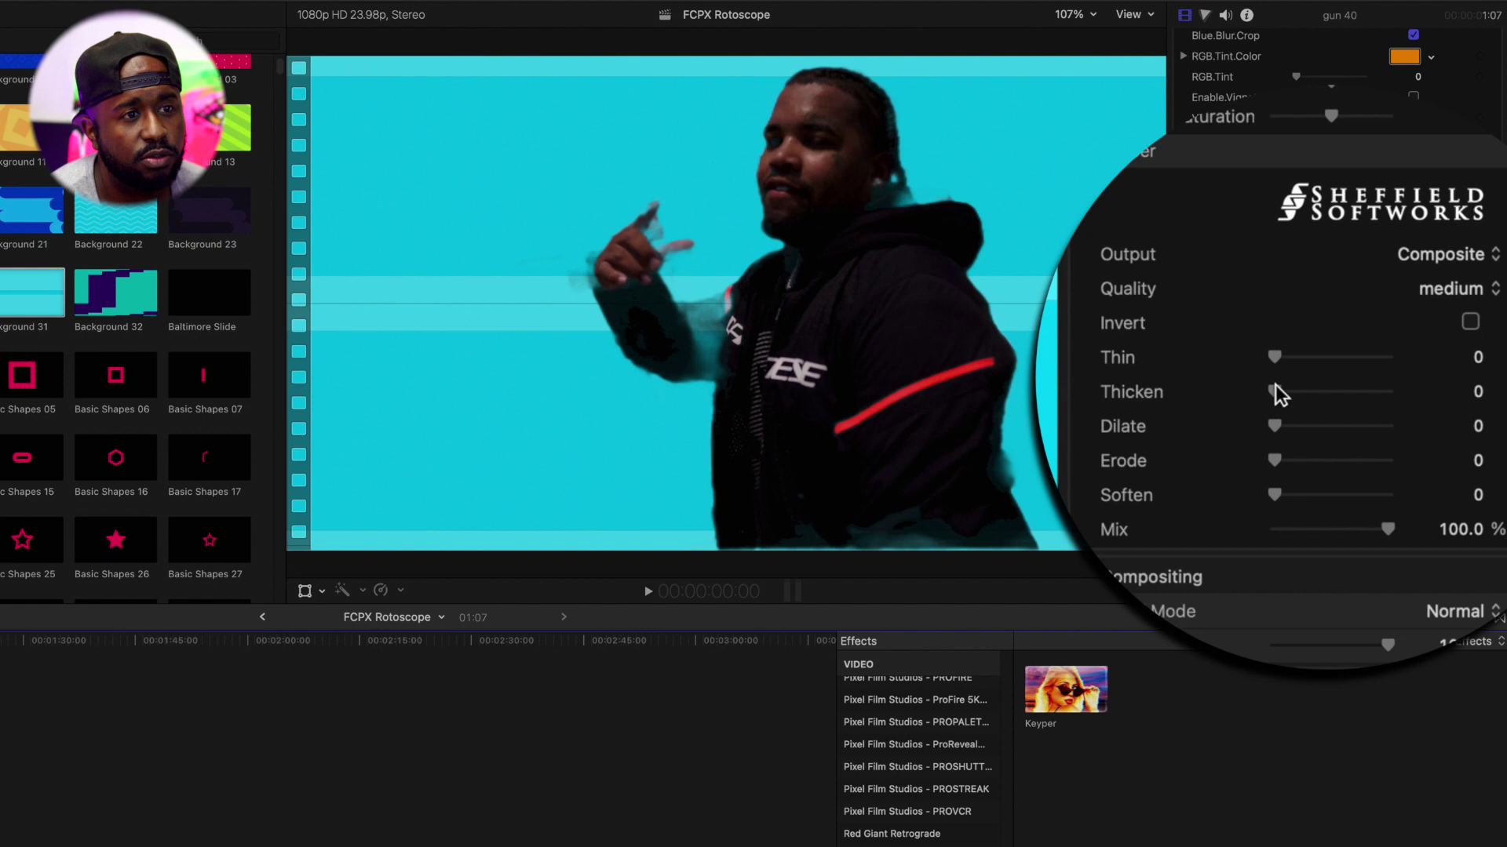
# - Refine the Keyper matte edges to Thin 0.17 and Thicken 3.24
pyautogui.moveTo(1279, 396); pyautogui.dragTo(1318, 400)
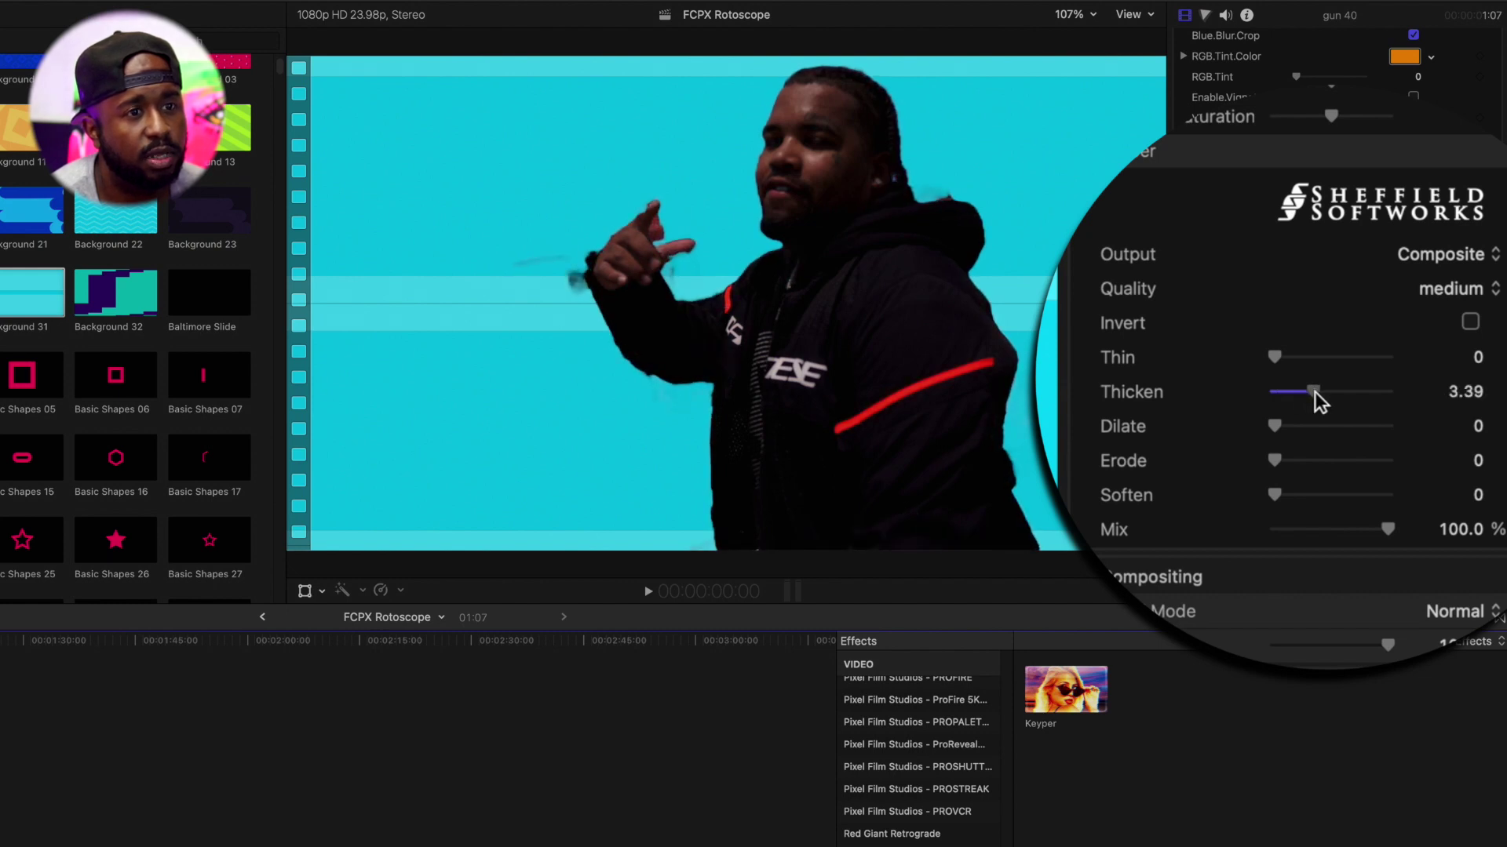
pyautogui.moveTo(1316, 400)
pyautogui.mouseDown()
pyautogui.moveTo(1260, 410)
pyautogui.moveTo(1487, 401)
pyautogui.mouseUp()
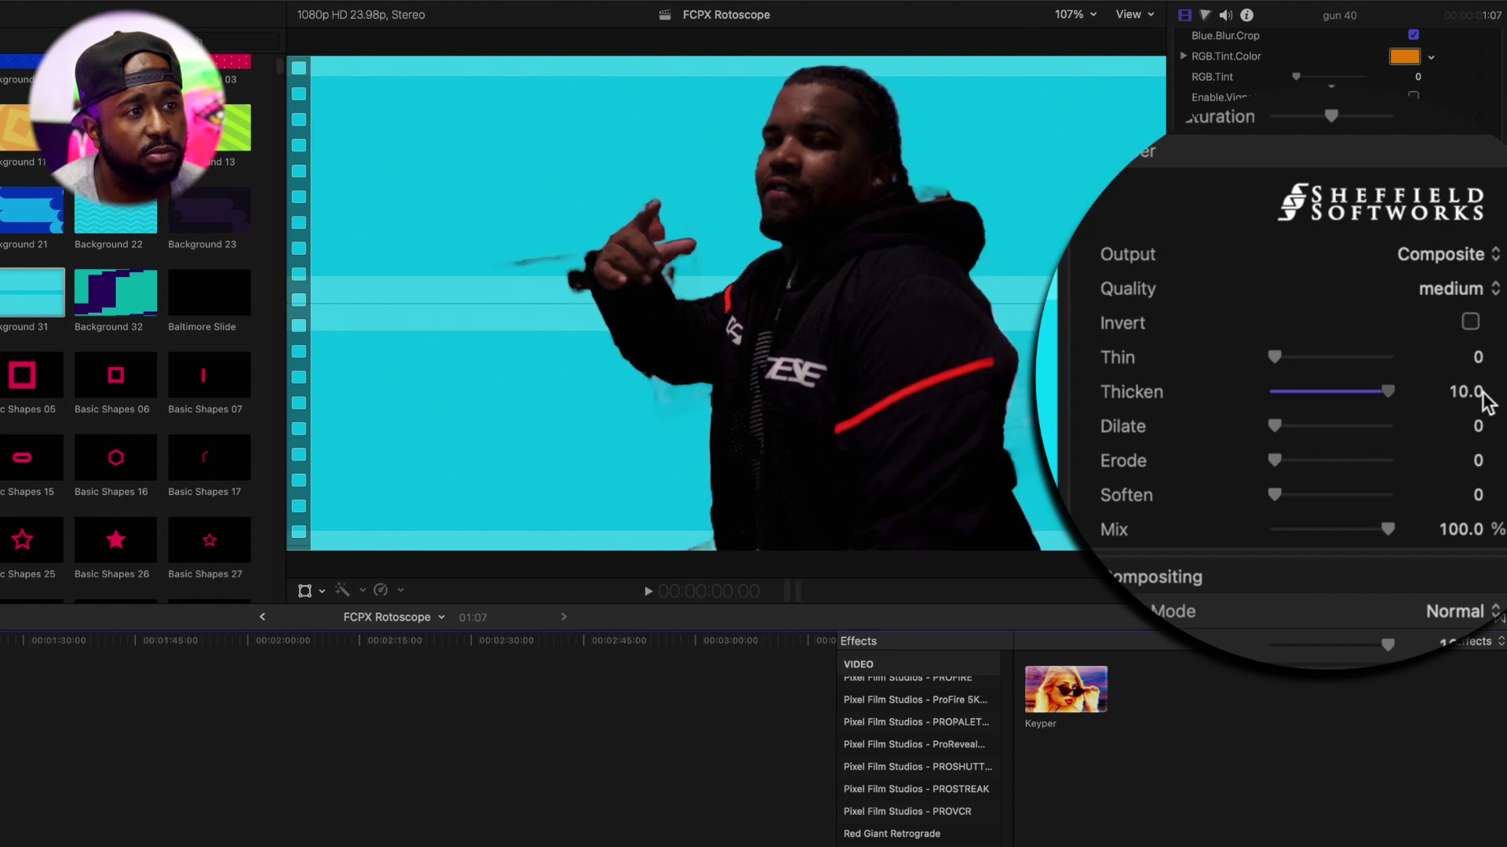
pyautogui.moveTo(1275, 358)
pyautogui.mouseDown()
pyautogui.moveTo(1345, 371)
pyautogui.moveTo(1277, 393)
pyautogui.mouseUp()
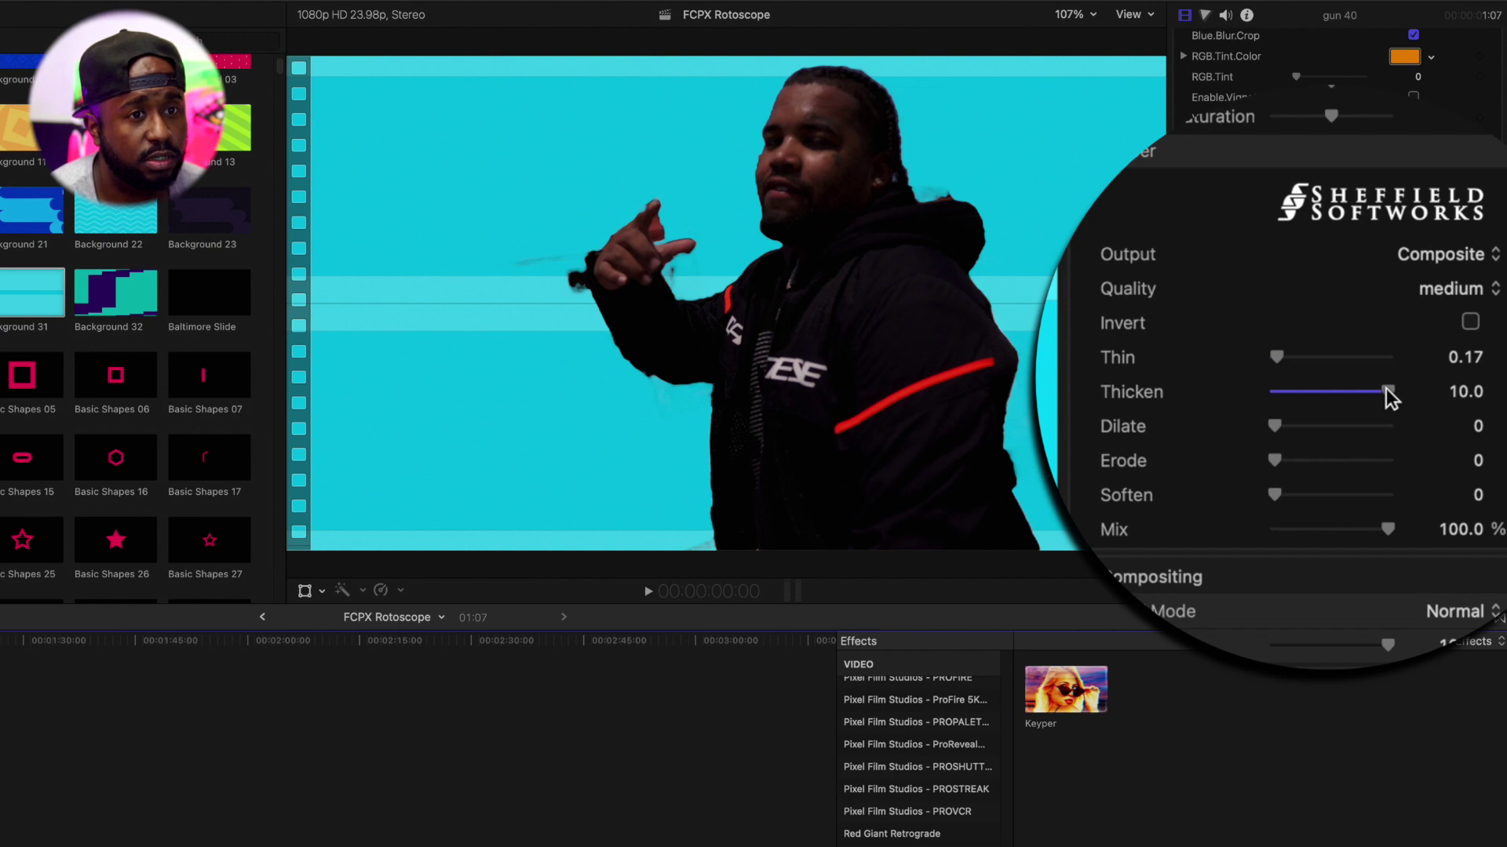
pyautogui.moveTo(1387, 397); pyautogui.dragTo(1312, 421)
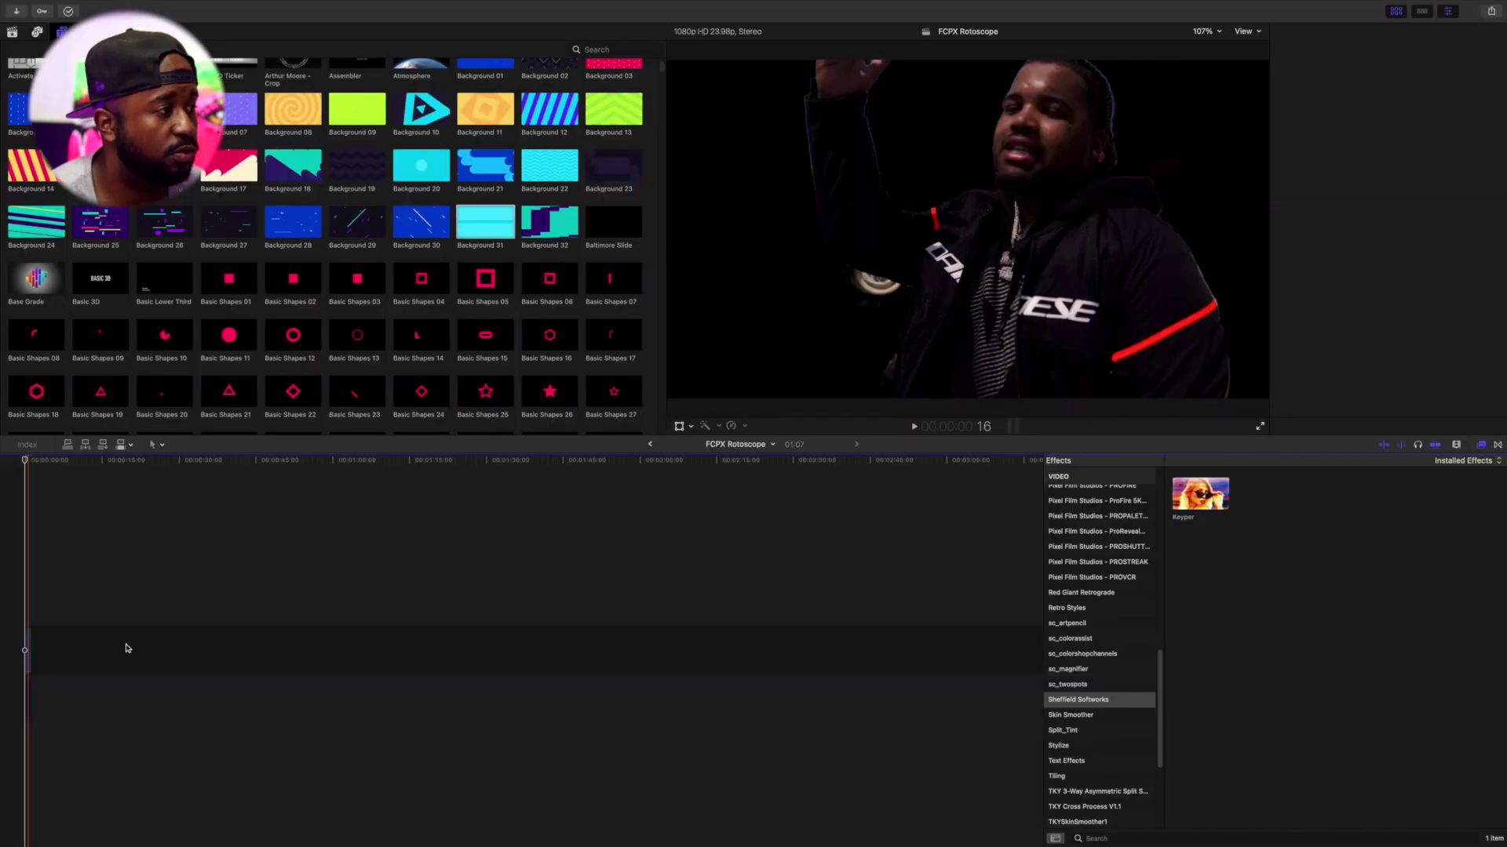
# - Select the Background 31 clip and enlarge and zoom the timeline clips
pyautogui.click(126, 647)
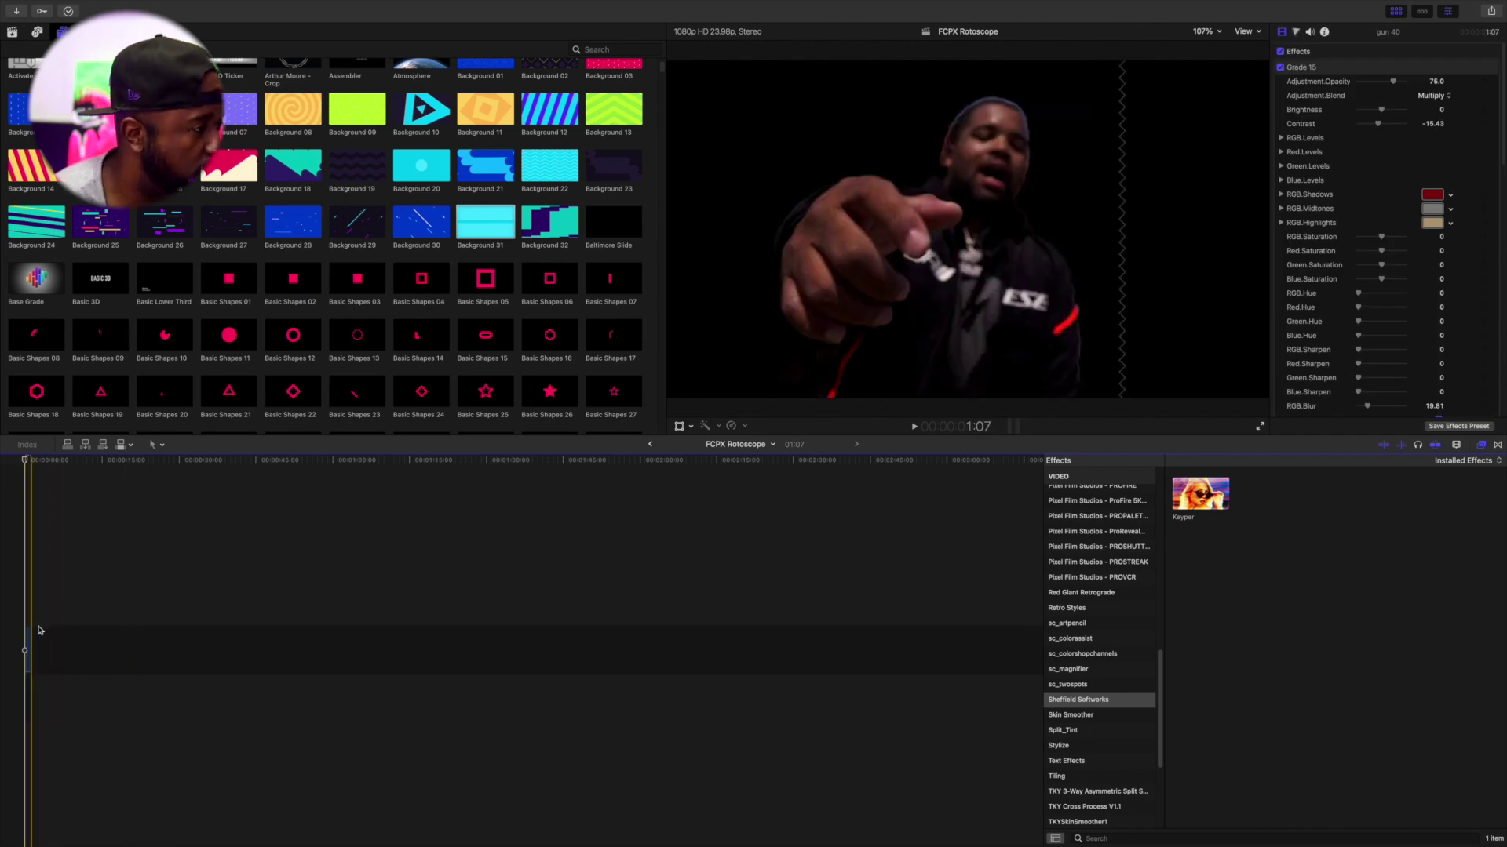
pyautogui.click(39, 632)
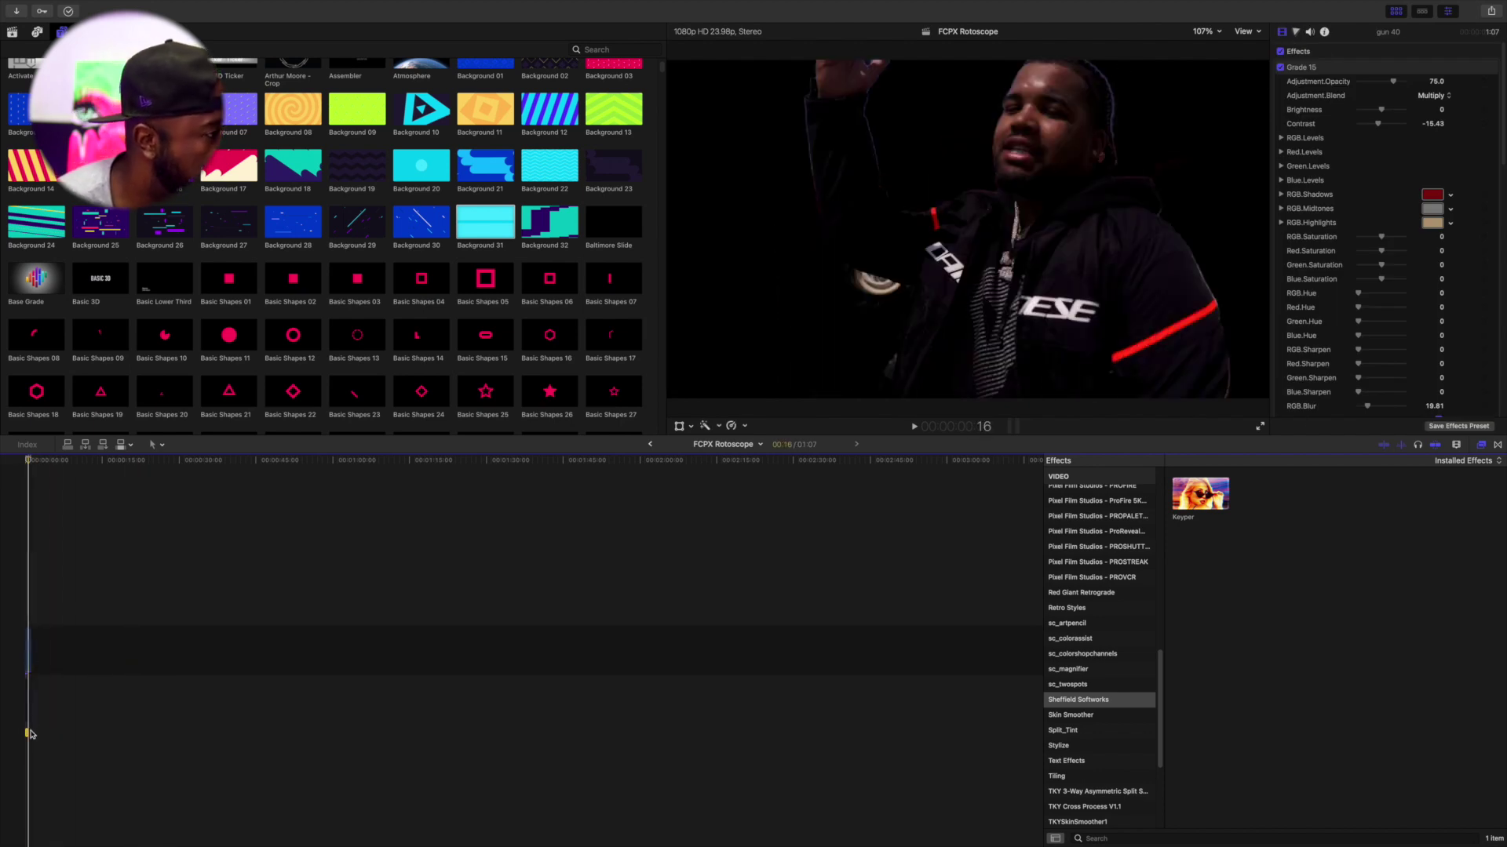
pyautogui.click(1457, 445)
pyautogui.moveTo(1367, 470)
pyautogui.mouseDown()
pyautogui.moveTo(1465, 479)
pyautogui.moveTo(1426, 486)
pyautogui.mouseUp()
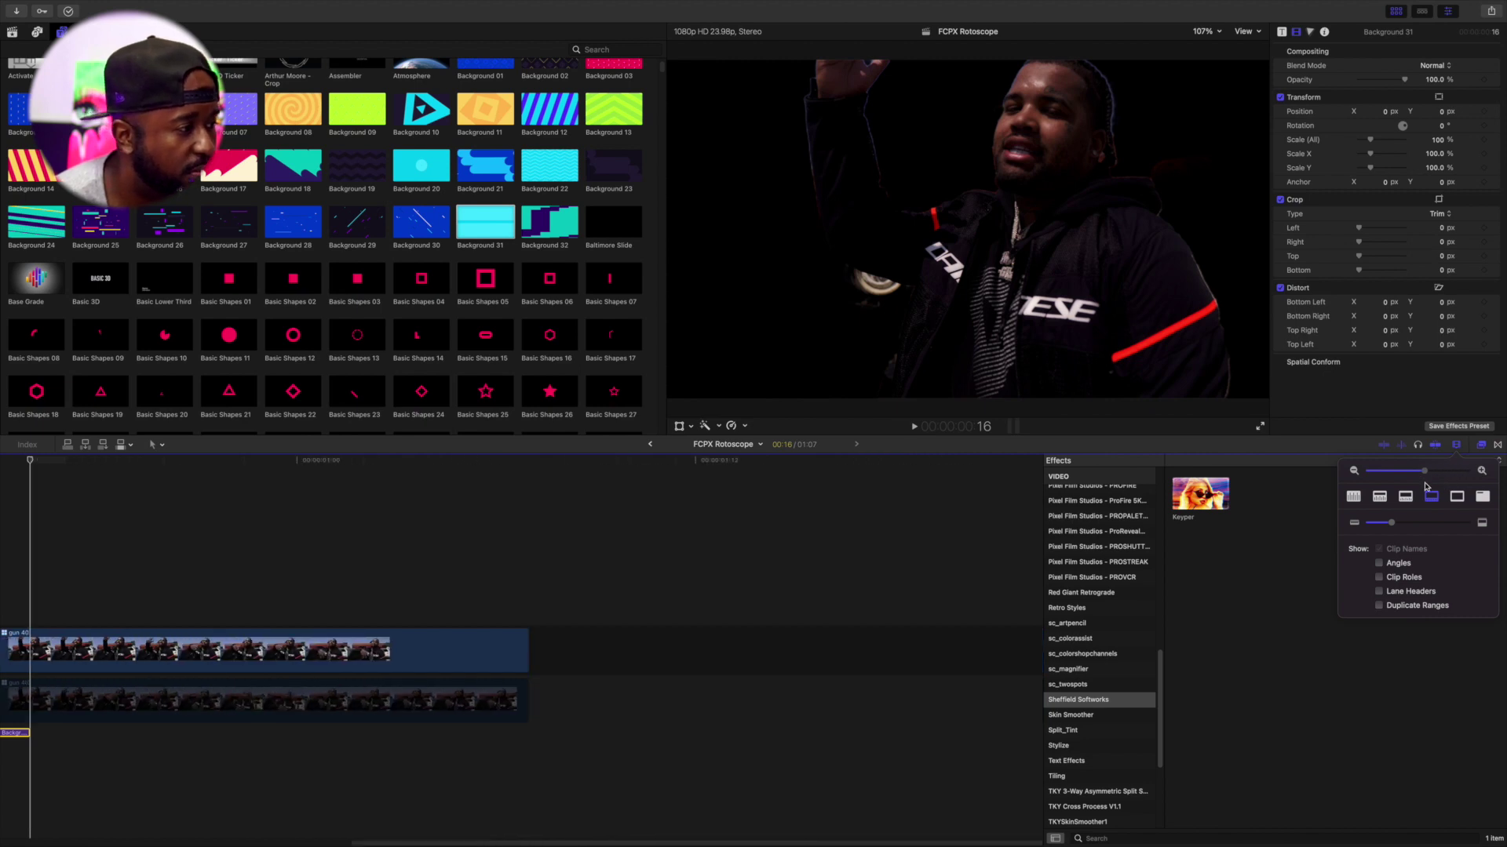
pyautogui.click(339, 553)
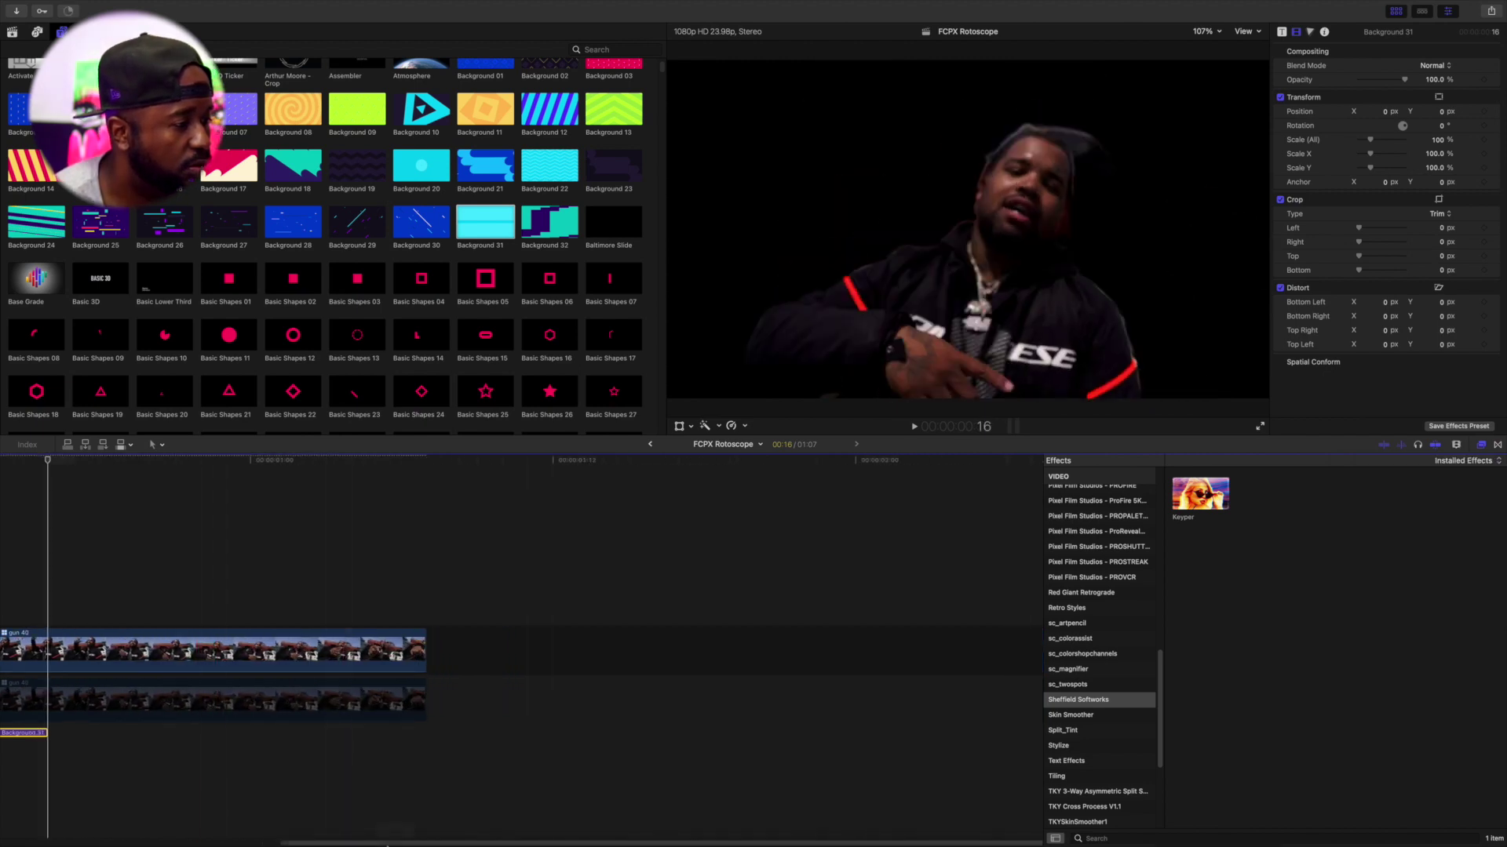
pyautogui.press('super+equal')
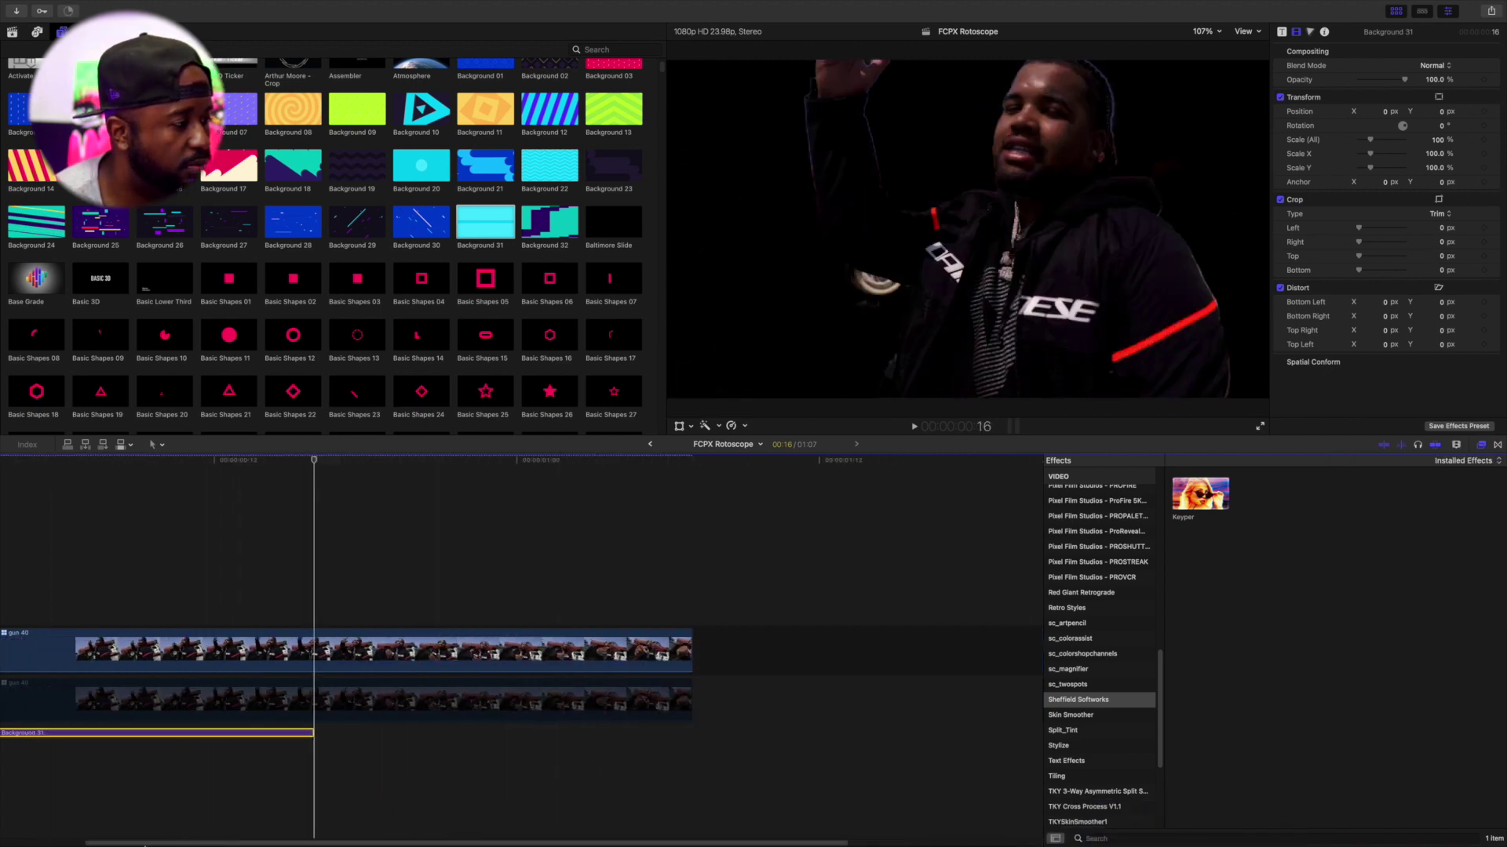
# - Delete Background 31 and select the upper gun 40 clip
pyautogui.press('Delete')
pyautogui.click(128, 710)
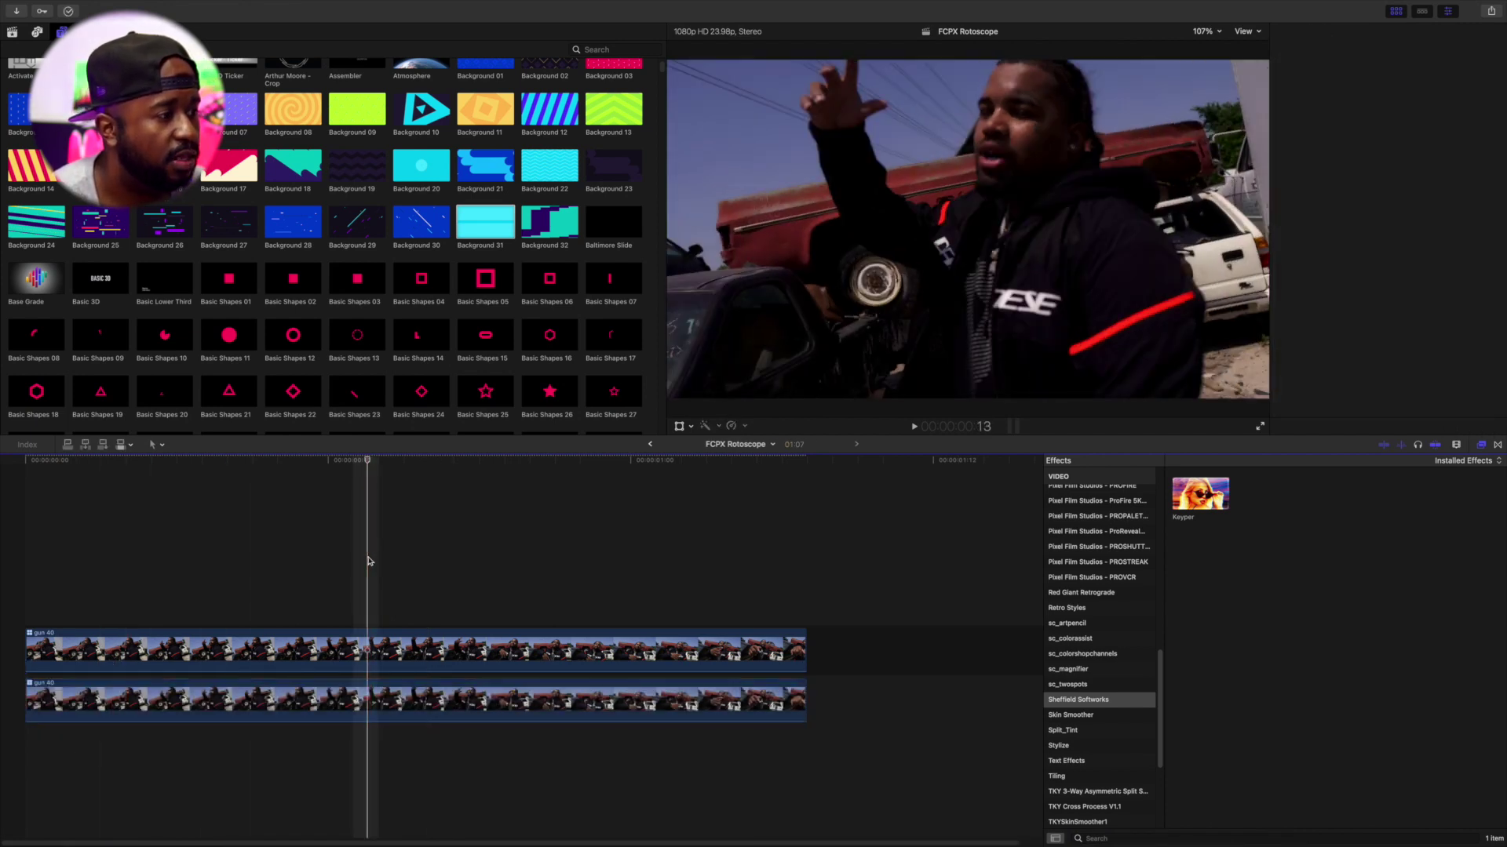
pyautogui.click(392, 654)
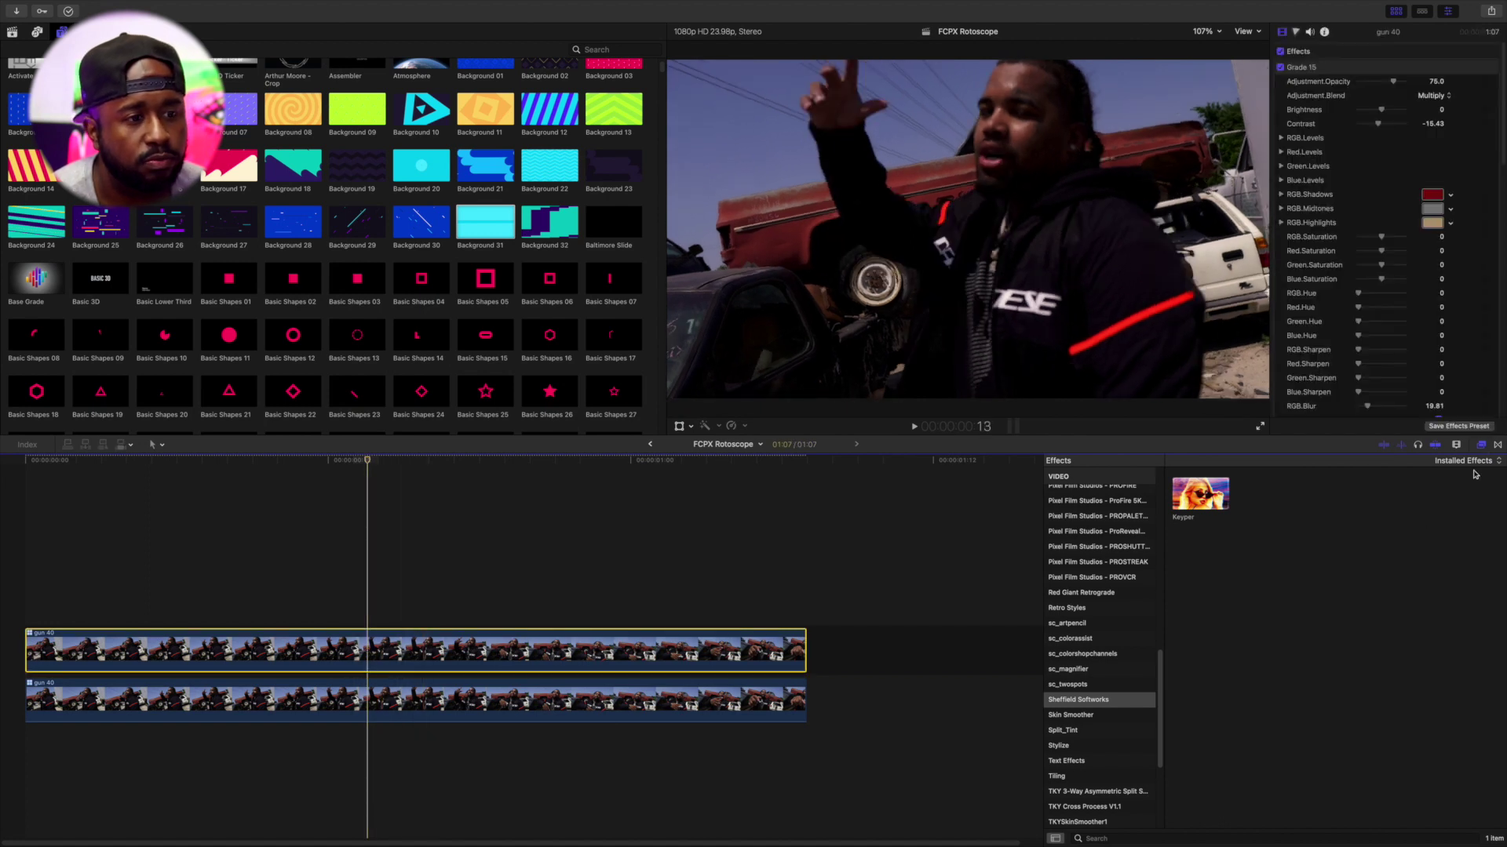
pyautogui.scroll(5, 1071, 582)
pyautogui.scroll(5, 1077, 570)
pyautogui.scroll(5, 1085, 564)
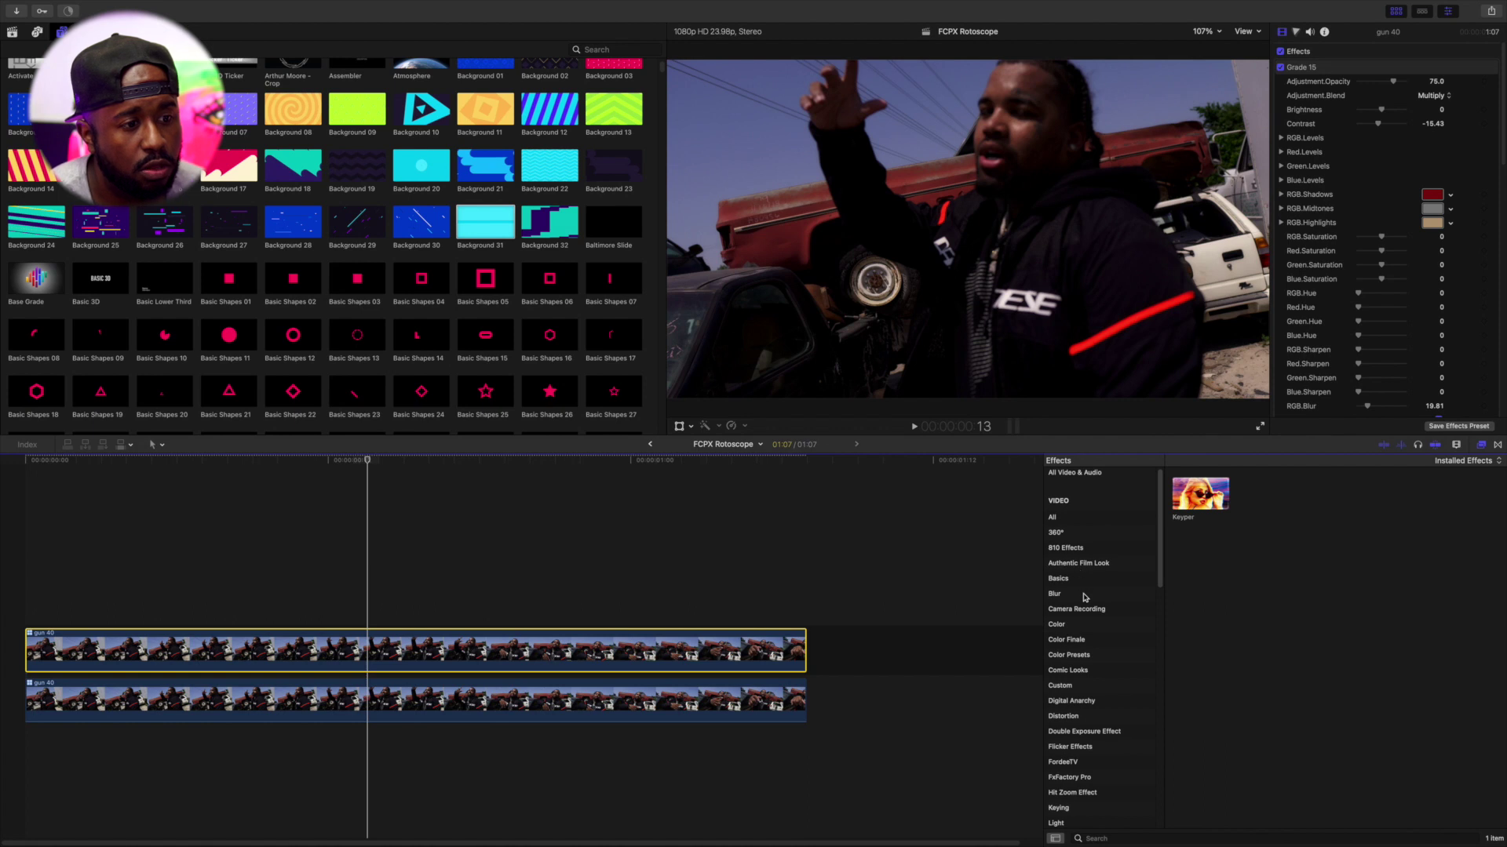
# - Apply Comic Ink from Comic Looks to the upper gun 40 clip and split it at the playhead
pyautogui.click(1079, 670)
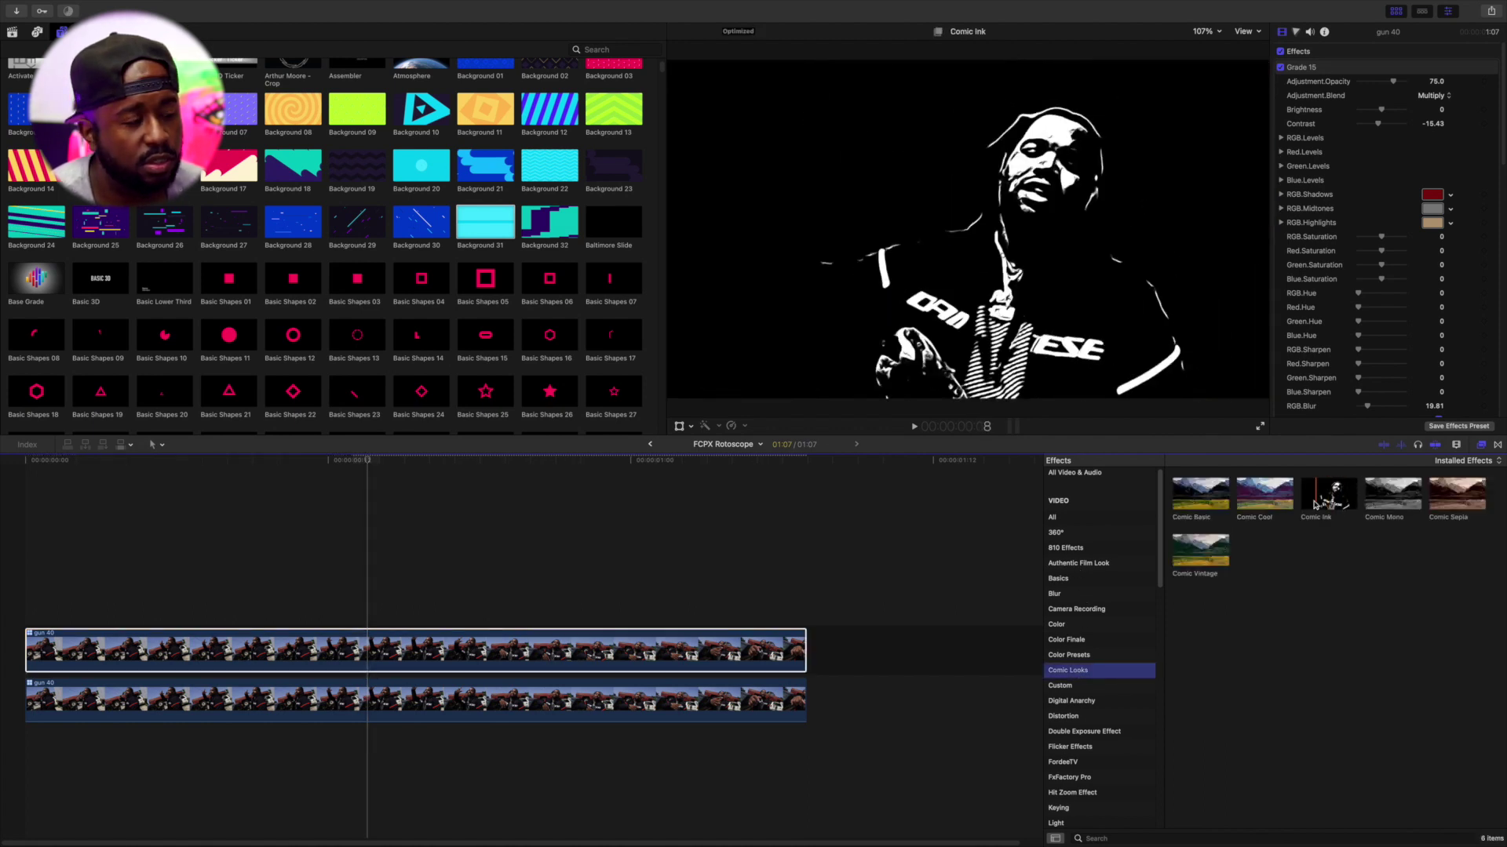
pyautogui.moveTo(1330, 494); pyautogui.dragTo(753, 647)
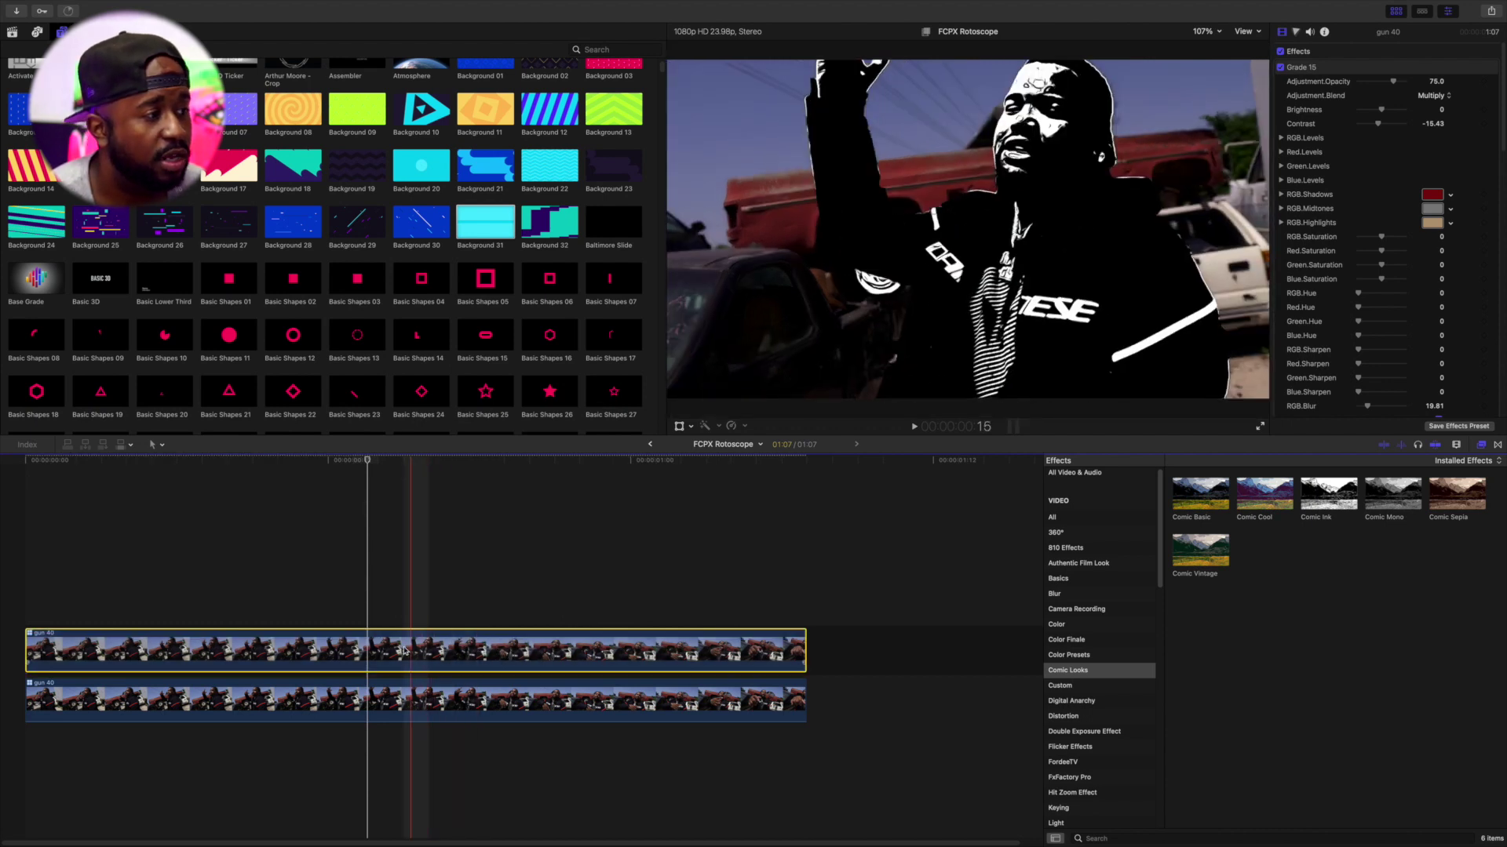
pyautogui.click(408, 576)
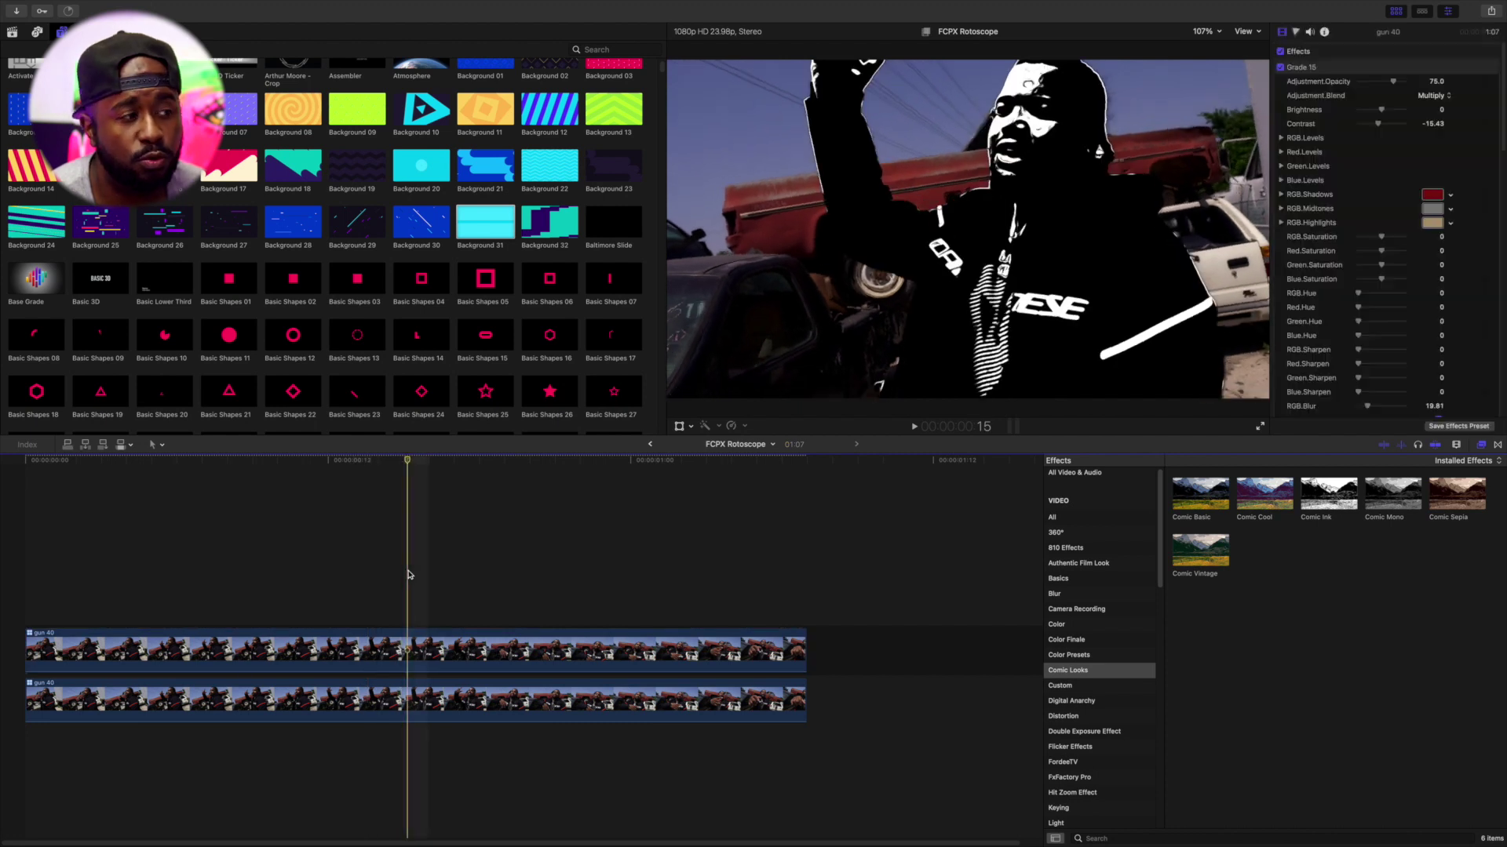
pyautogui.click(407, 648)
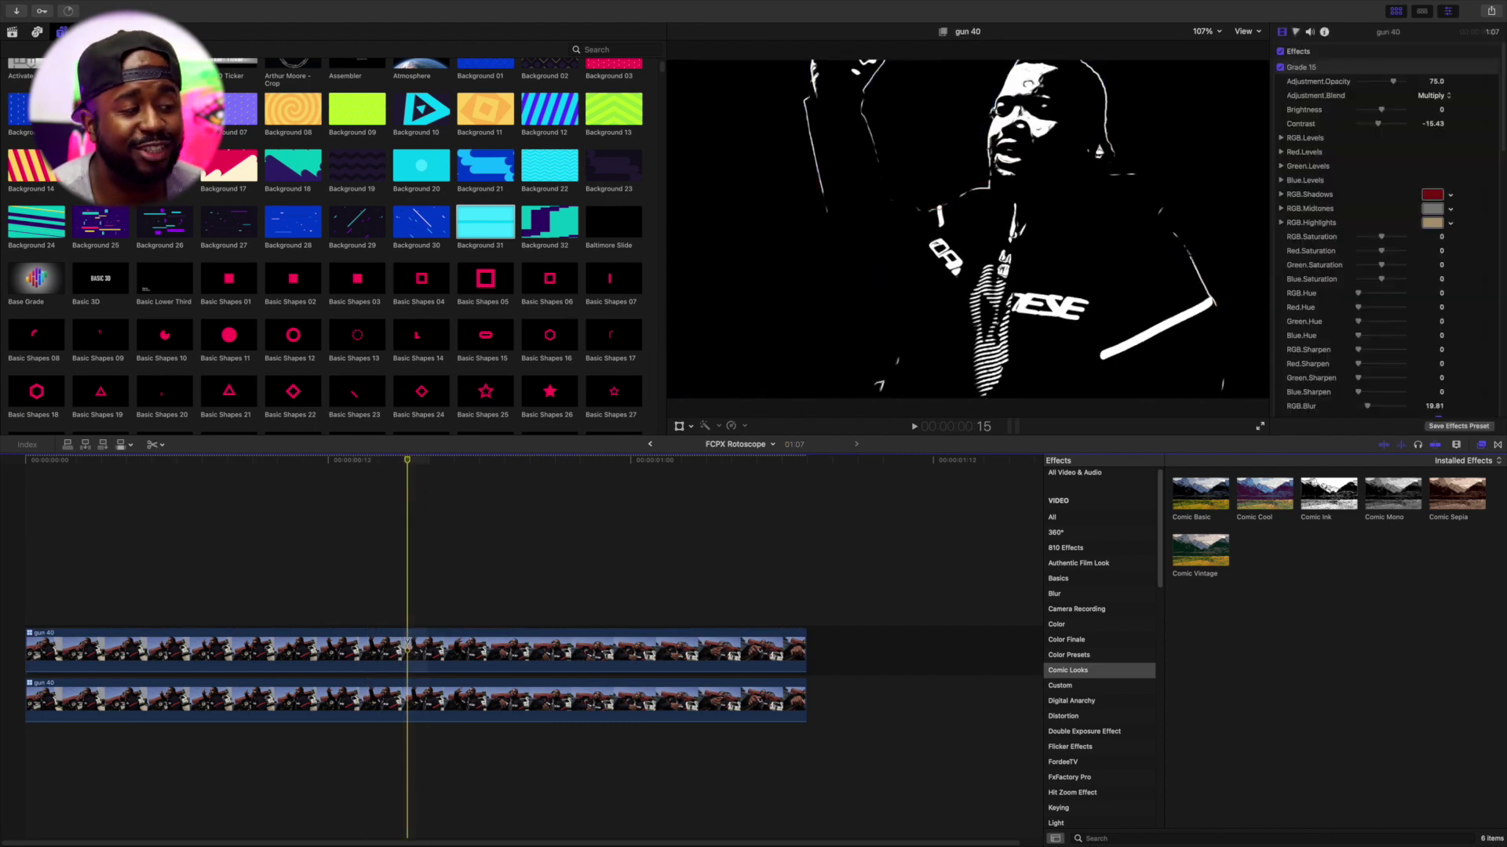
# - Return to the Select tool, select the left split segment, and show the transitions
pyautogui.press('a')
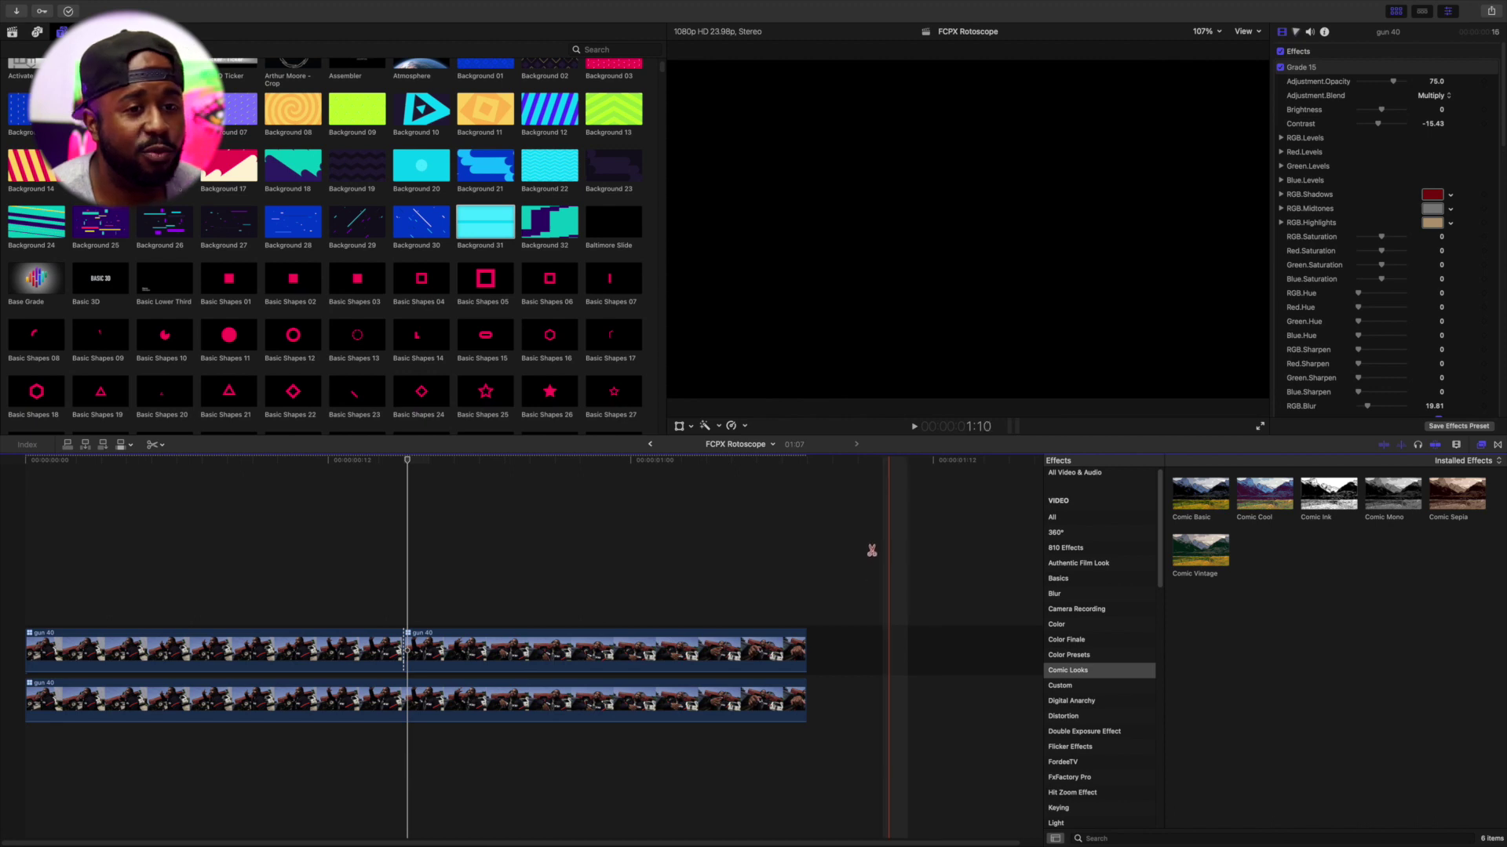
pyautogui.click(344, 657)
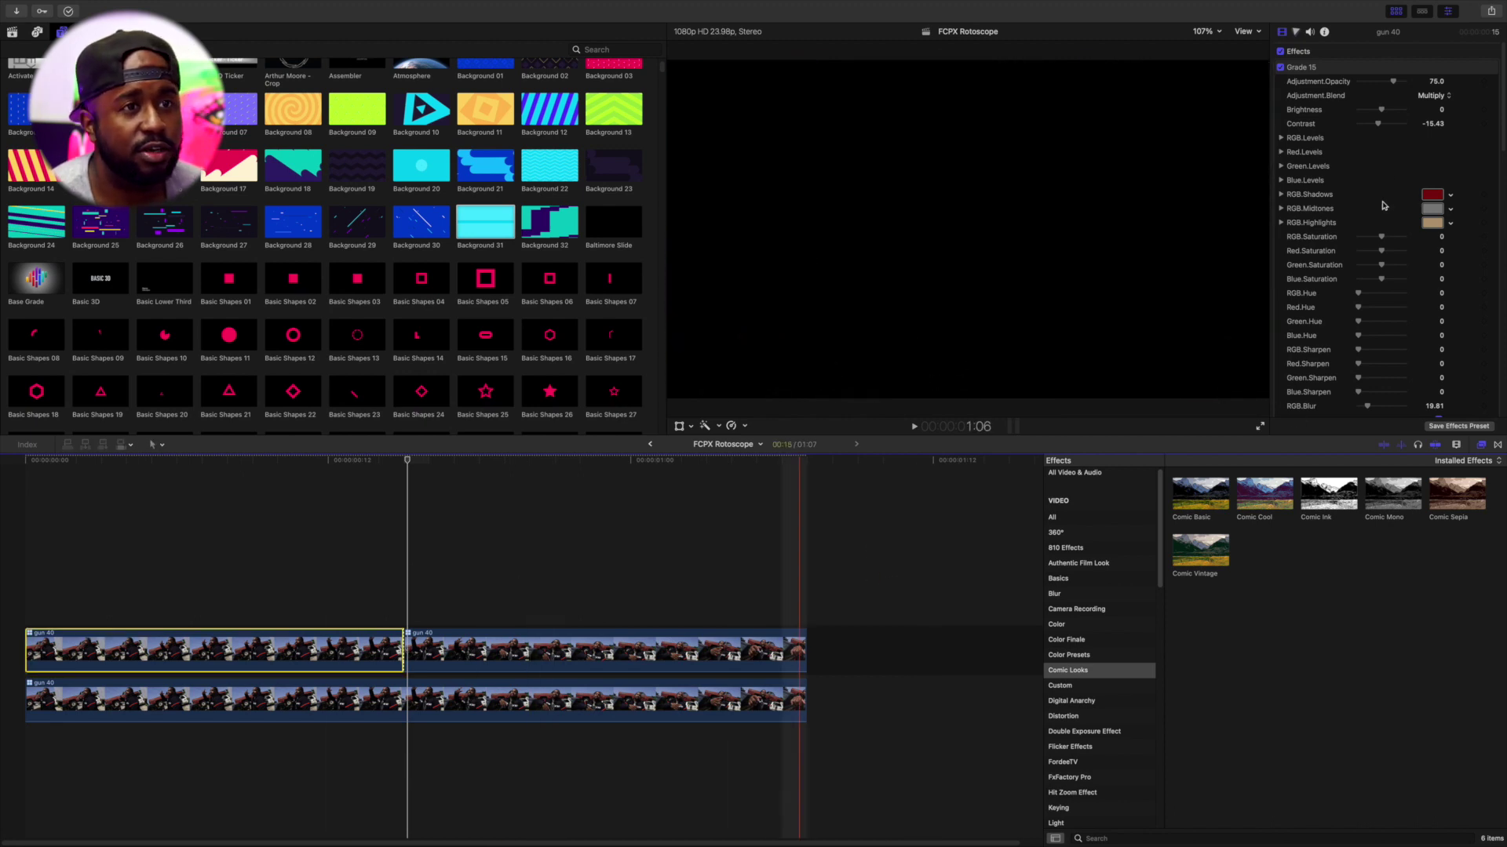
pyautogui.scroll(-10, 1390, 295)
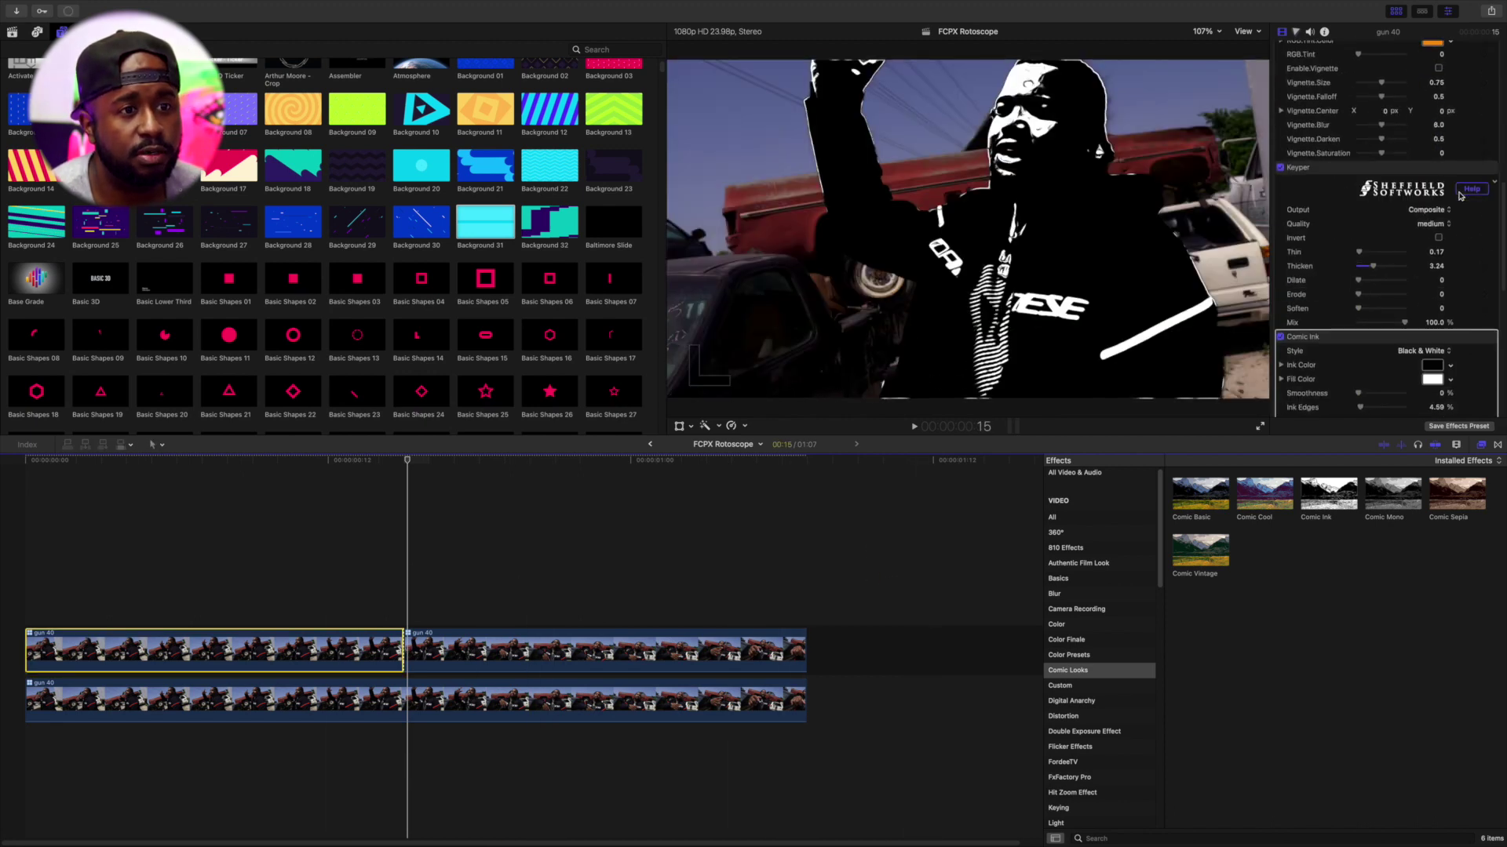
pyautogui.scroll(-3, 1453, 354)
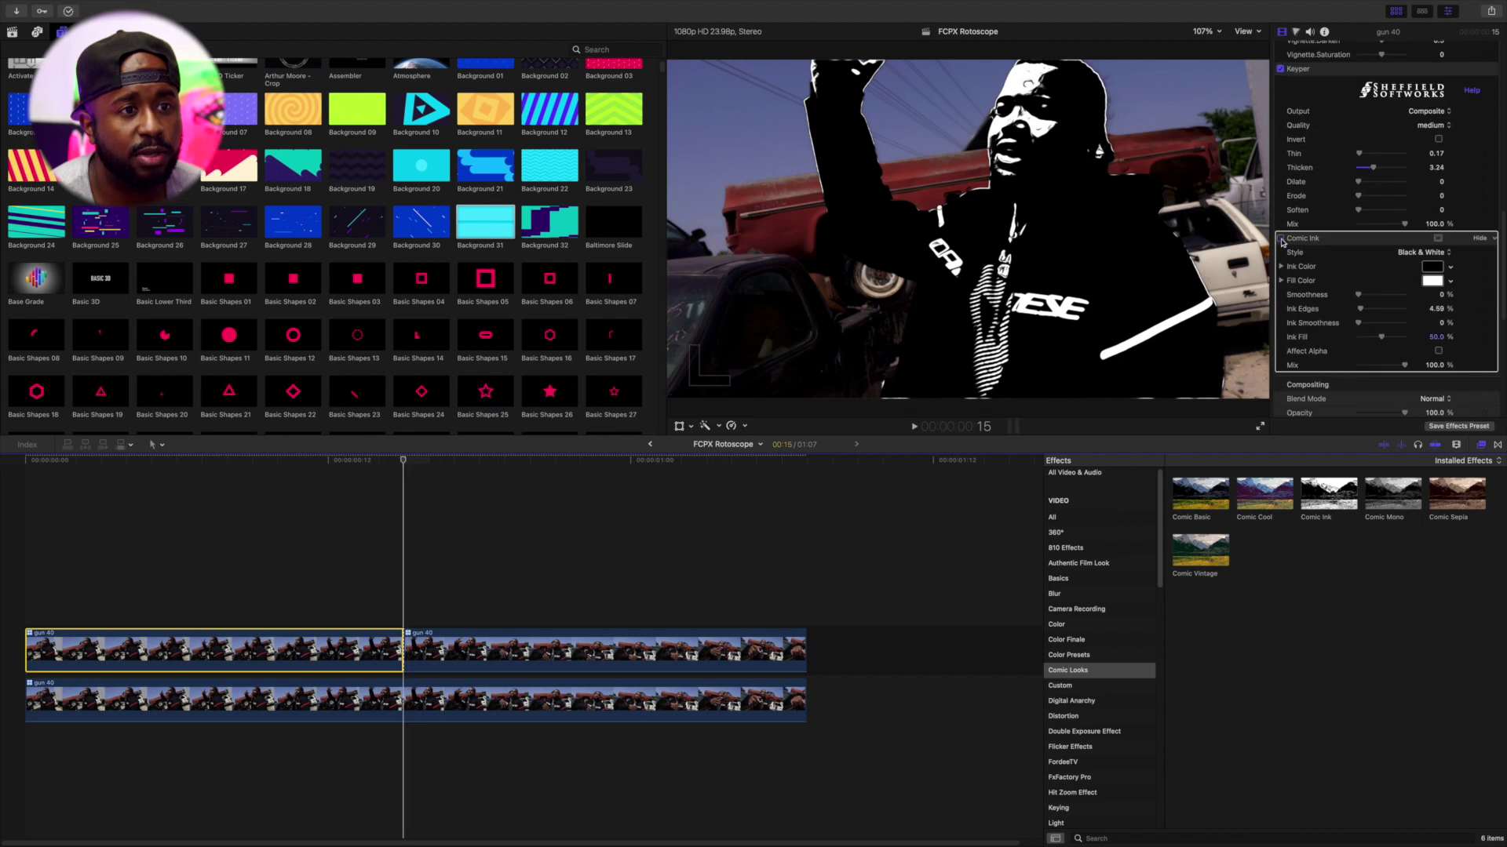
pyautogui.click(1494, 444)
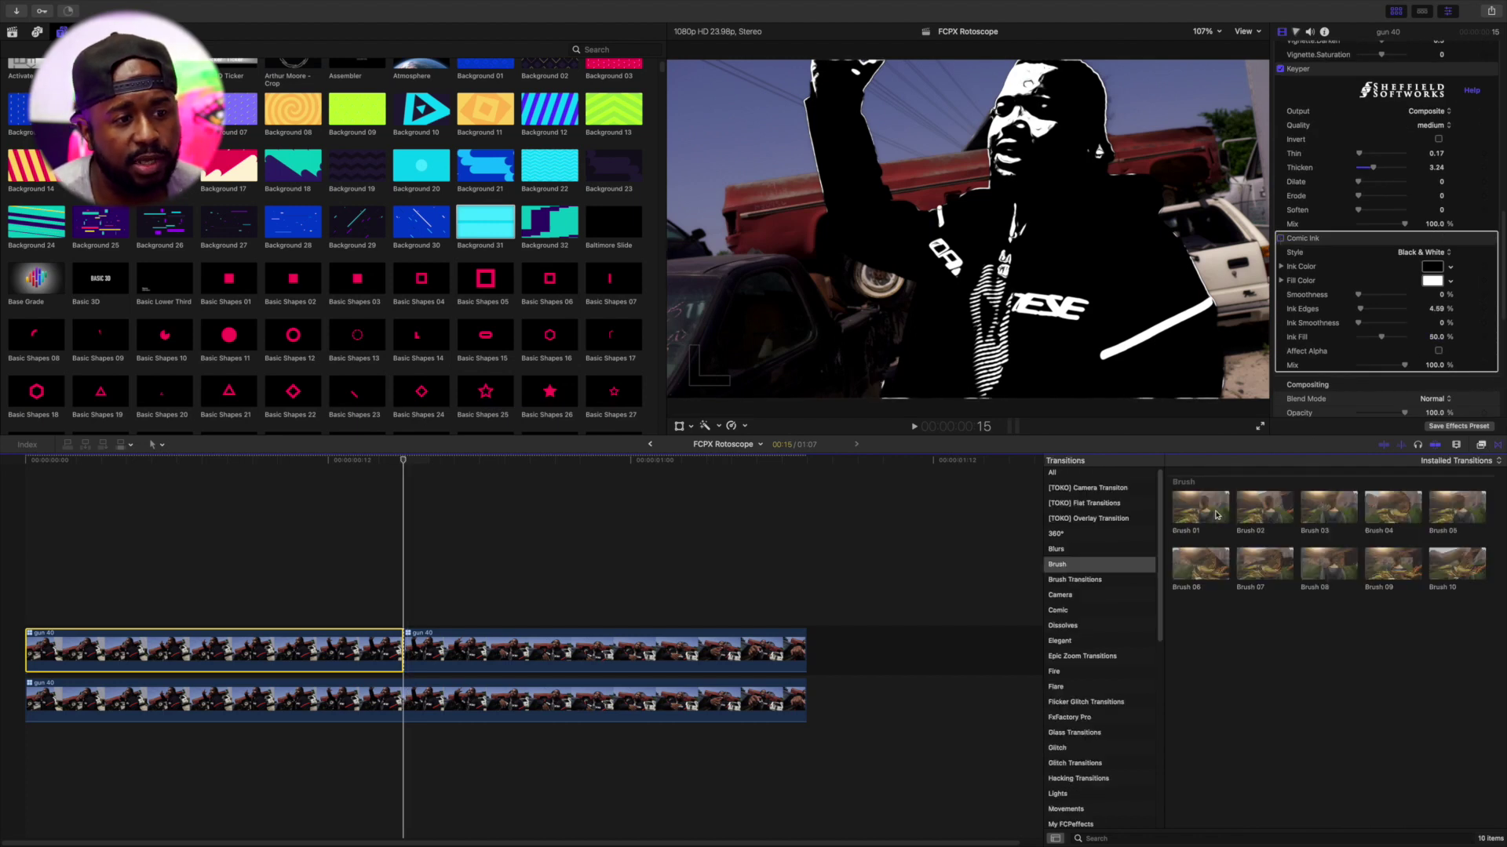
pyautogui.moveTo(1264, 507)
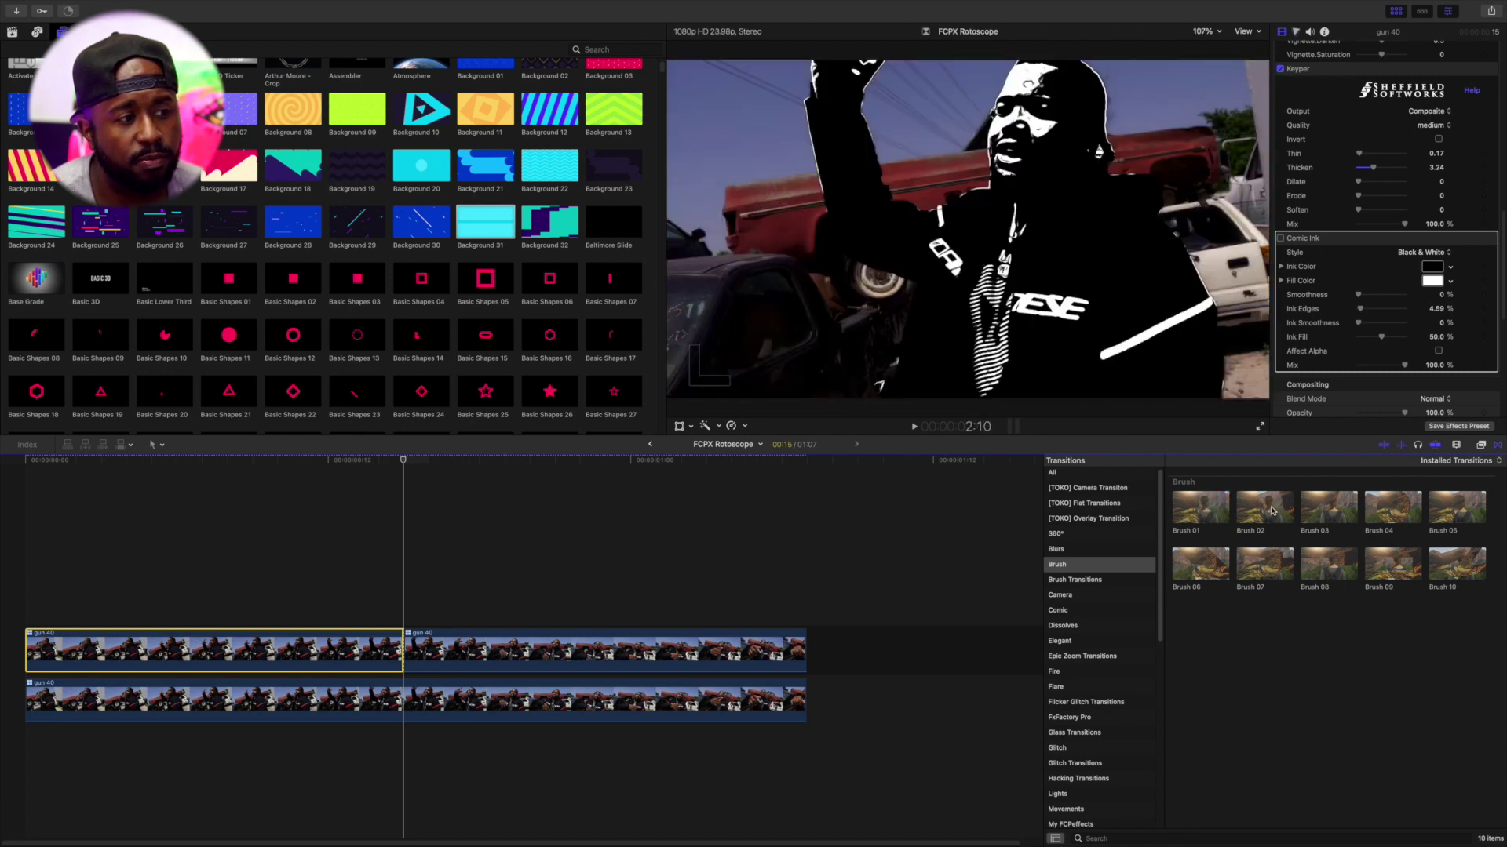
# - Place Brush 02 at the top clip's edit point and slide it earlier
pyautogui.moveTo(1276, 506)
pyautogui.mouseDown()
pyautogui.moveTo(360, 734)
pyautogui.moveTo(401, 662)
pyautogui.mouseUp()
pyautogui.moveTo(371, 663); pyautogui.dragTo(427, 658)
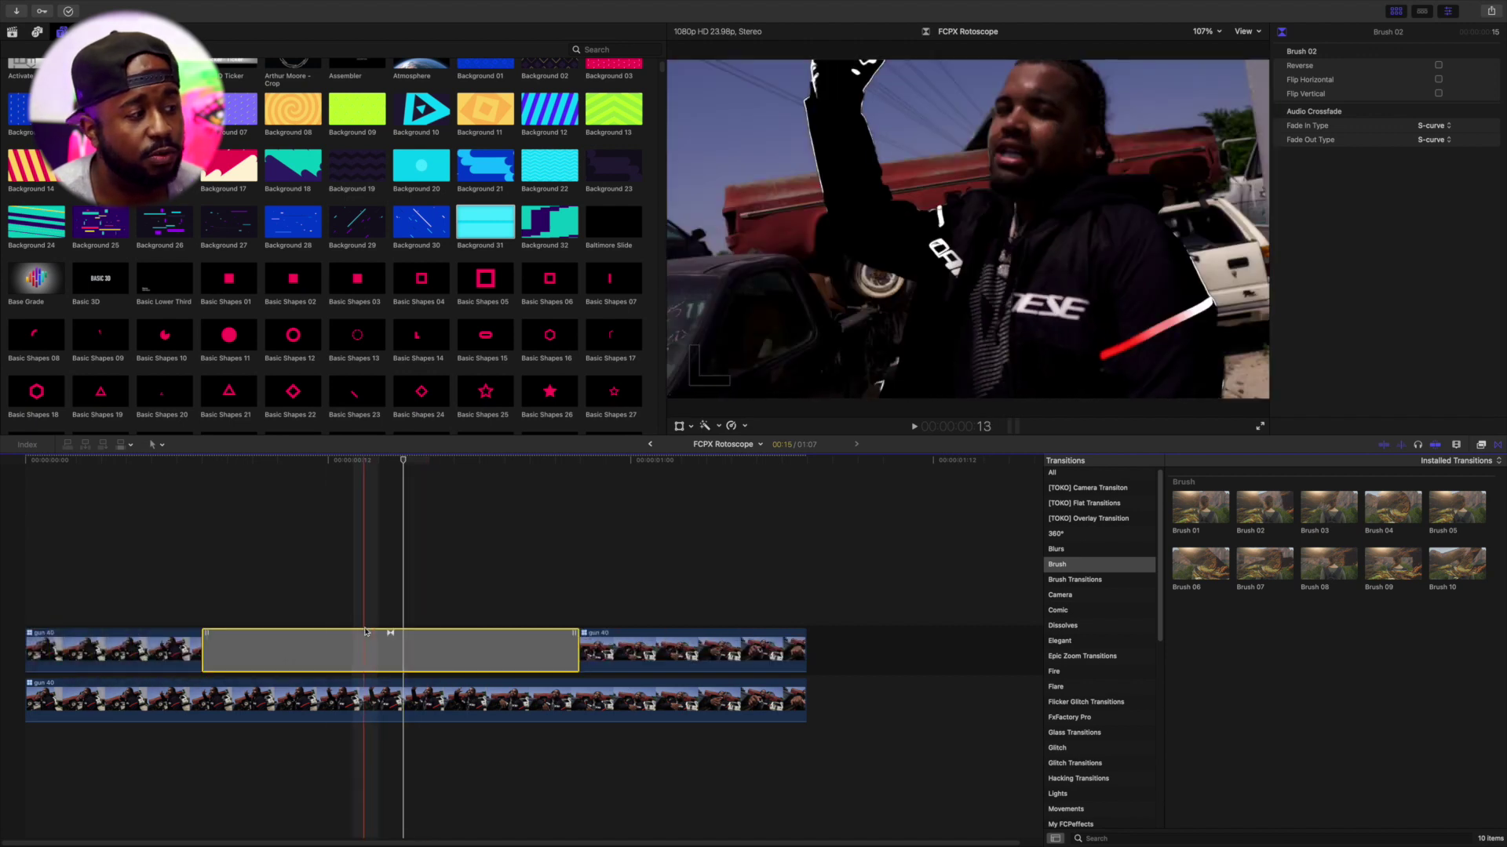
pyautogui.click(214, 581)
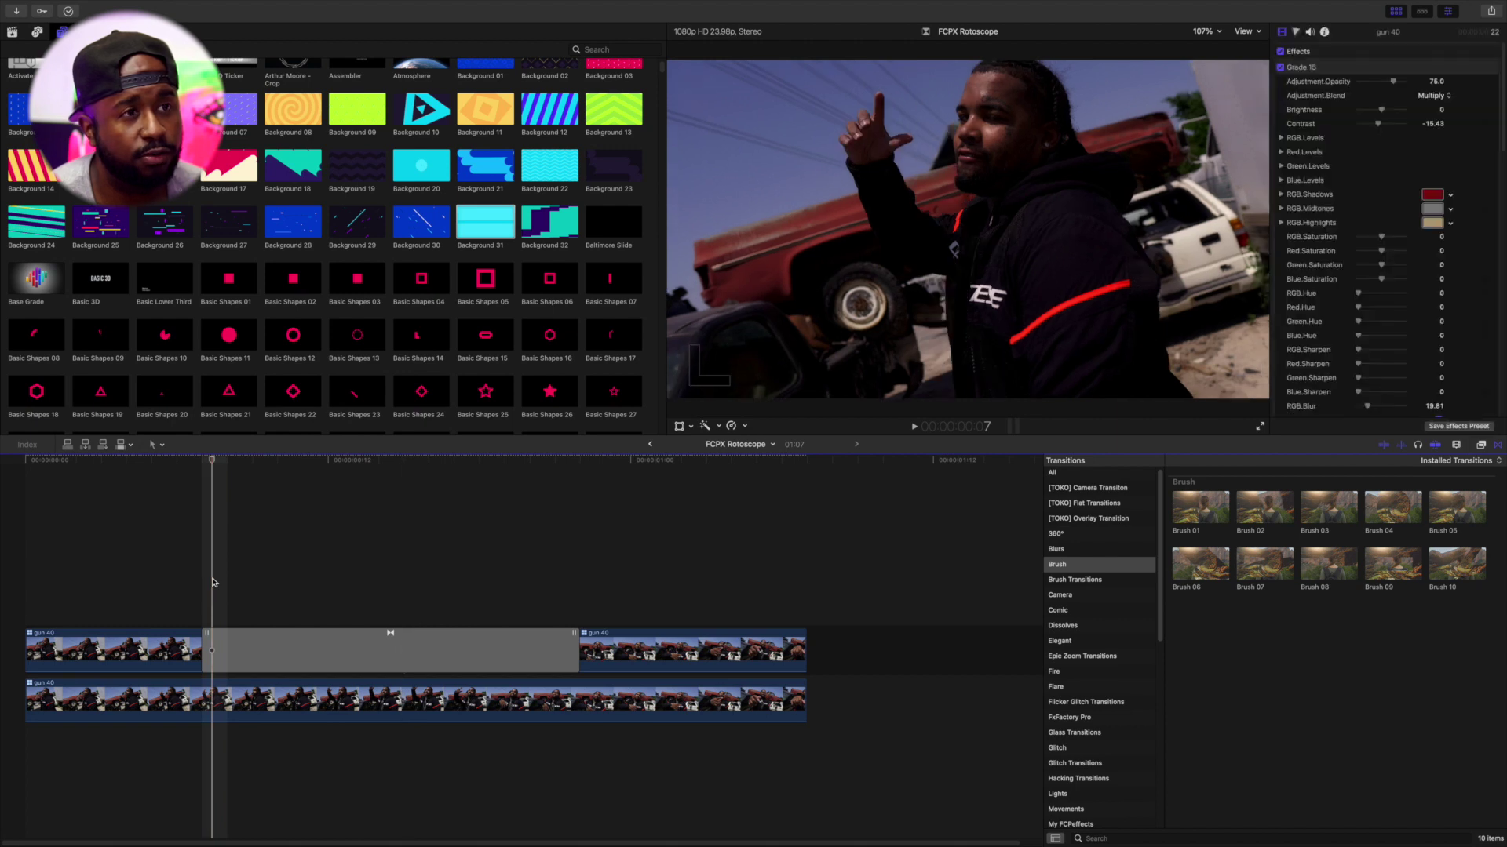
# - Play the composite twice from the start to preview the brush reveal
pyautogui.click(20, 570)
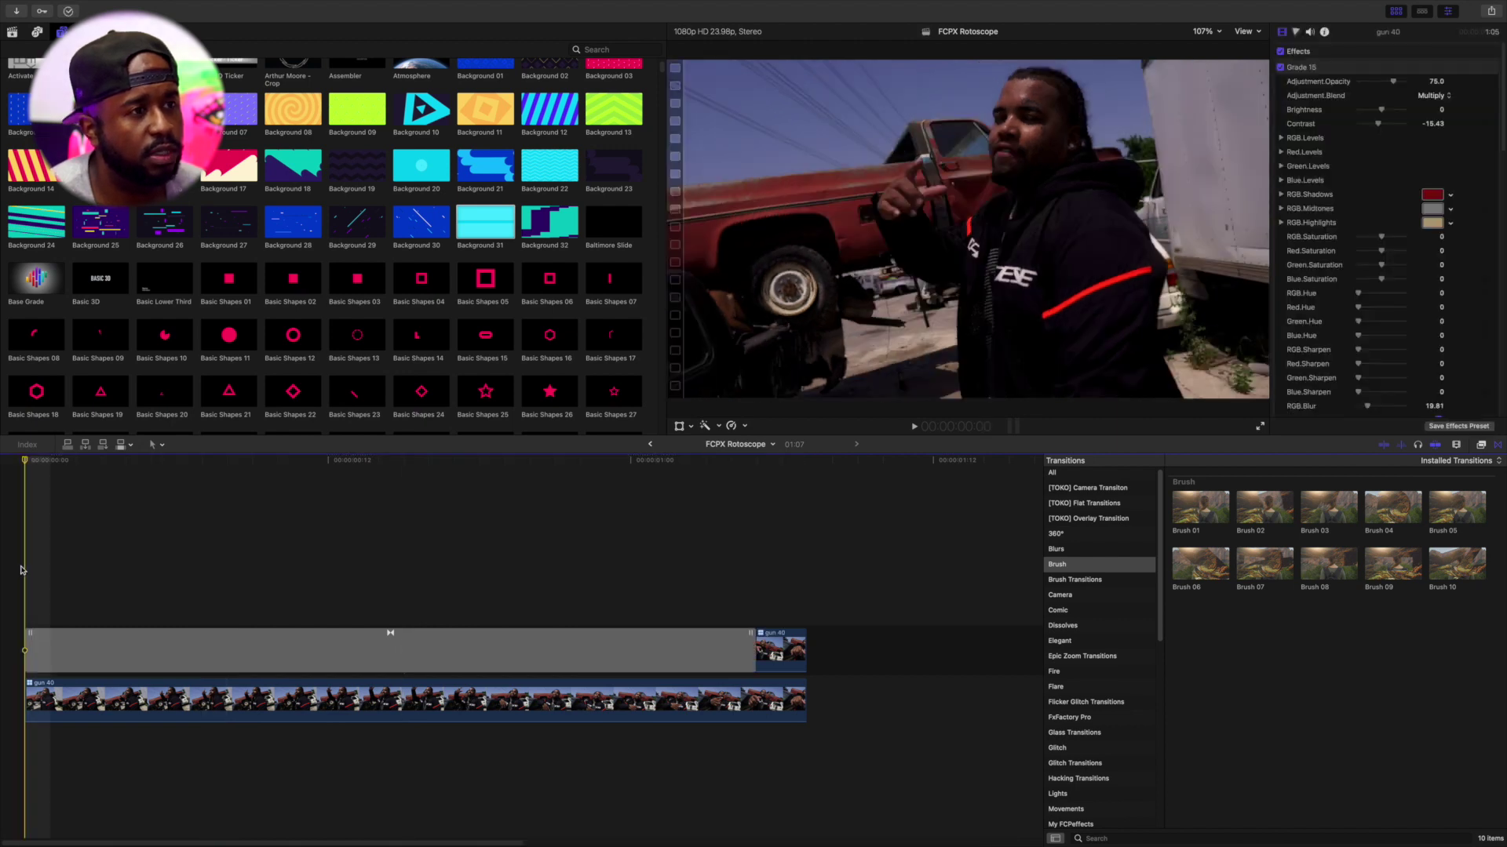
pyautogui.press('space')
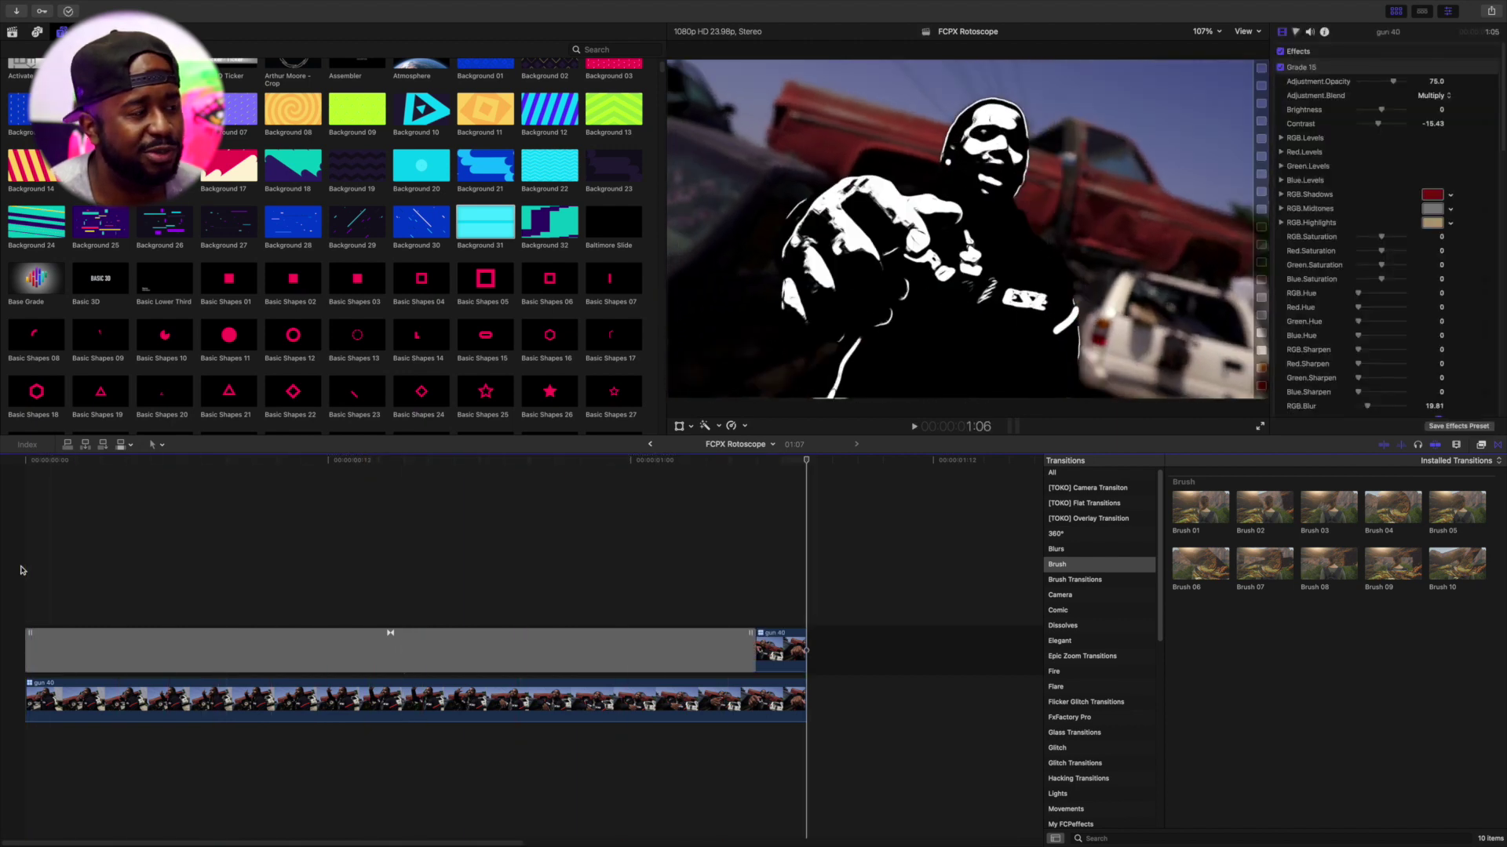
pyautogui.click(20, 570)
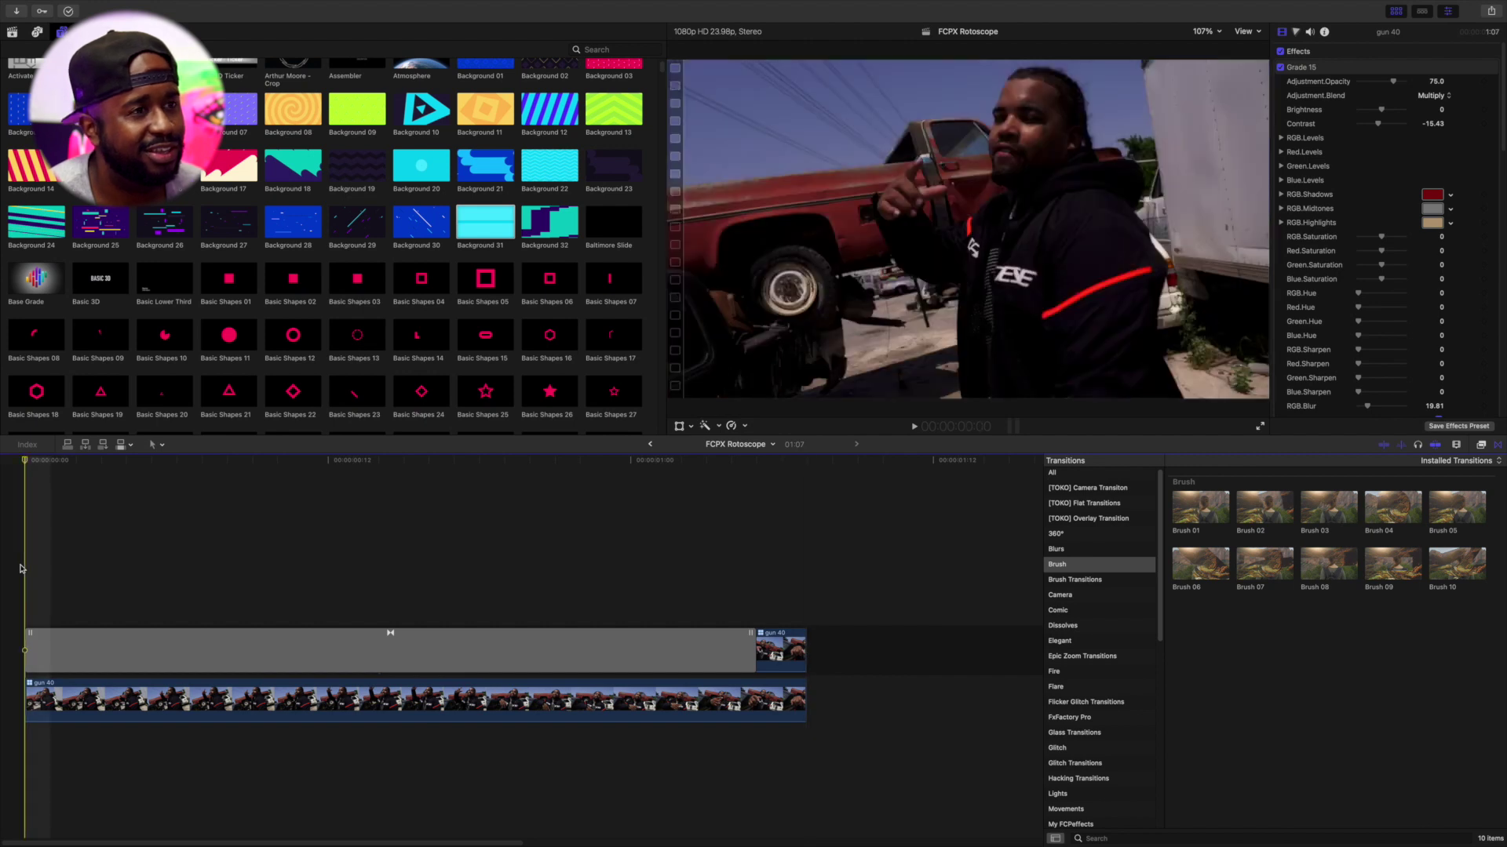
pyautogui.press('space')
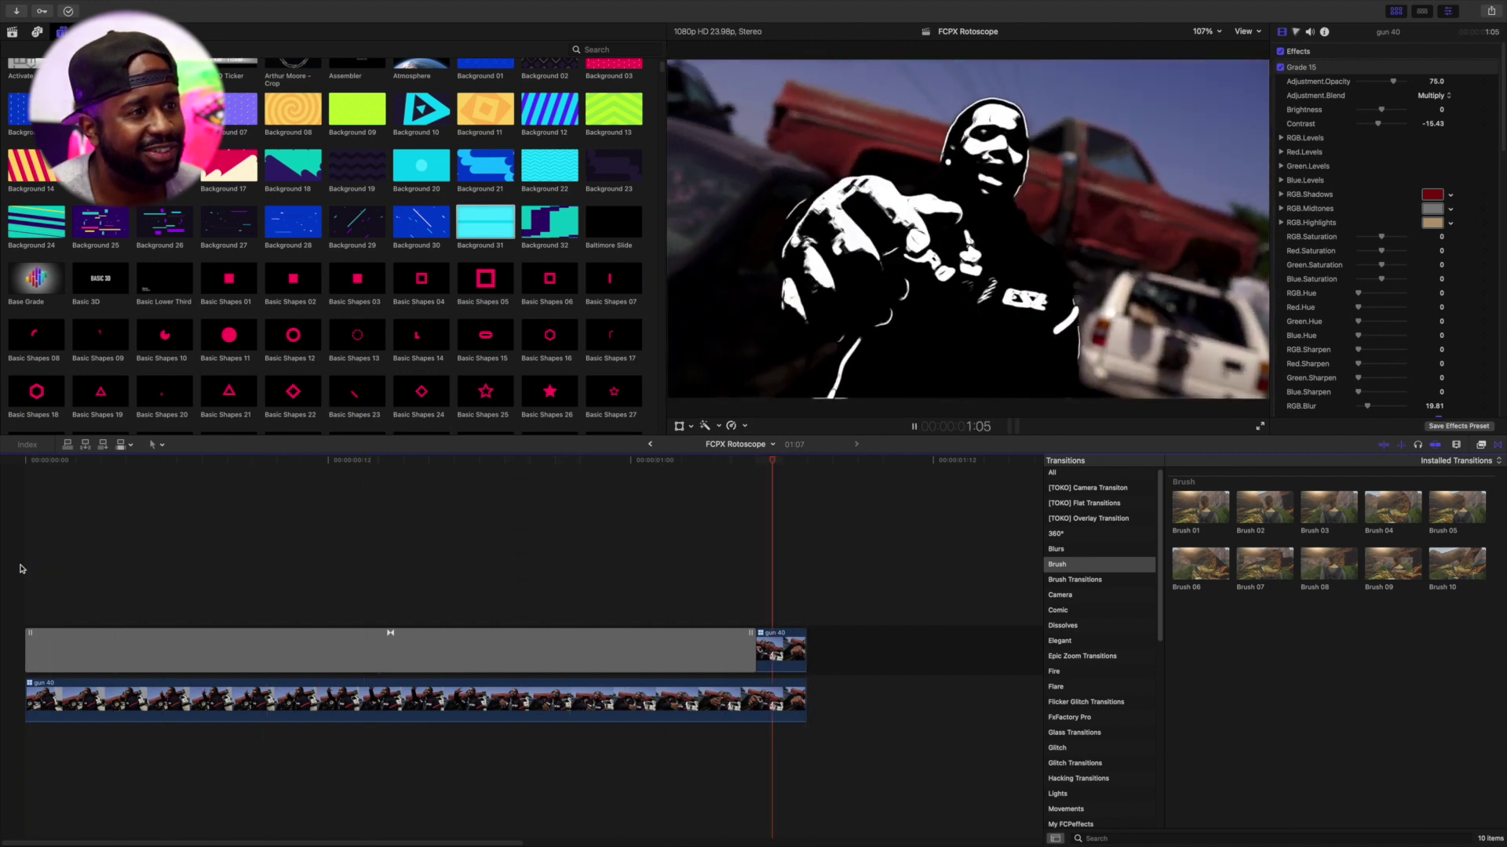